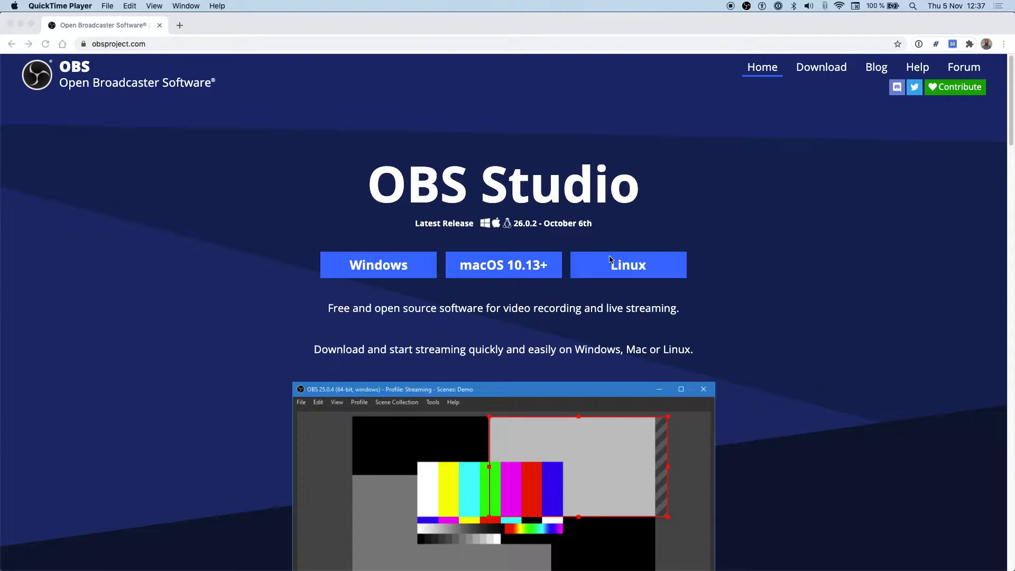
Switch to OBS and add a new Video Capture Device source to the scene named Scene.
key("super+Tab")
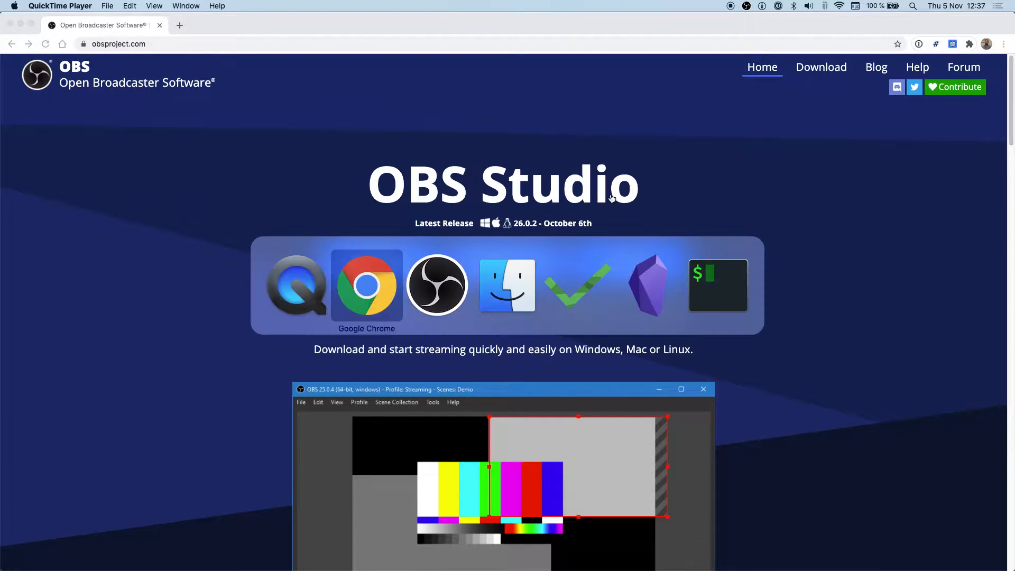
key("super+Tab")
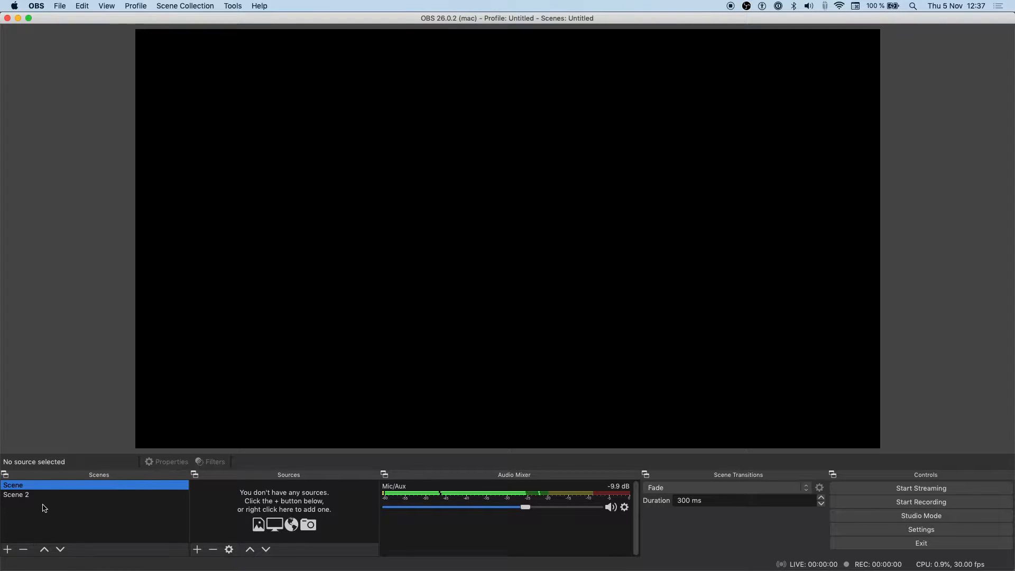
left_click(25, 495)
left_click(25, 487)
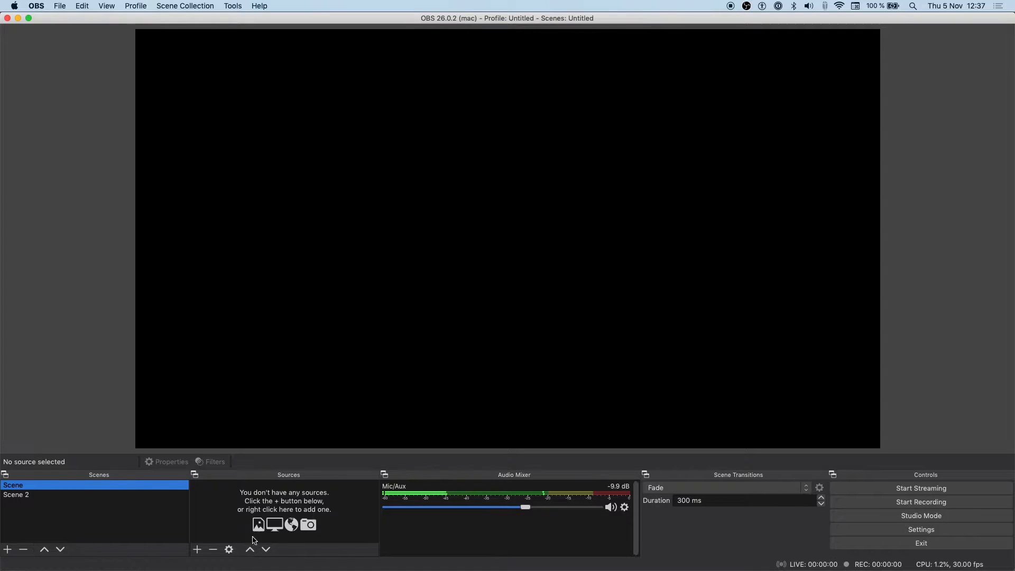
left_click(198, 550)
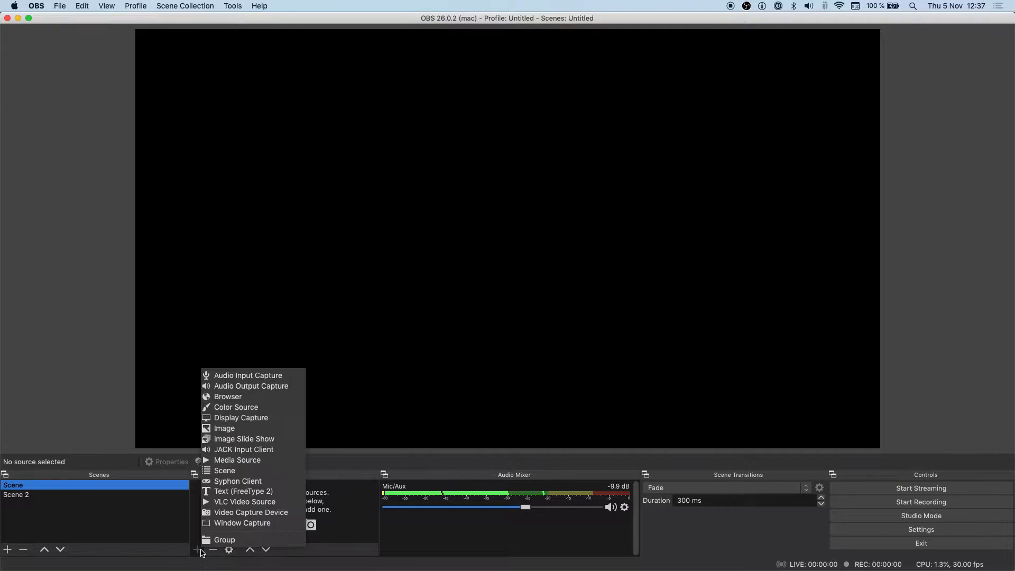
left_click(262, 512)
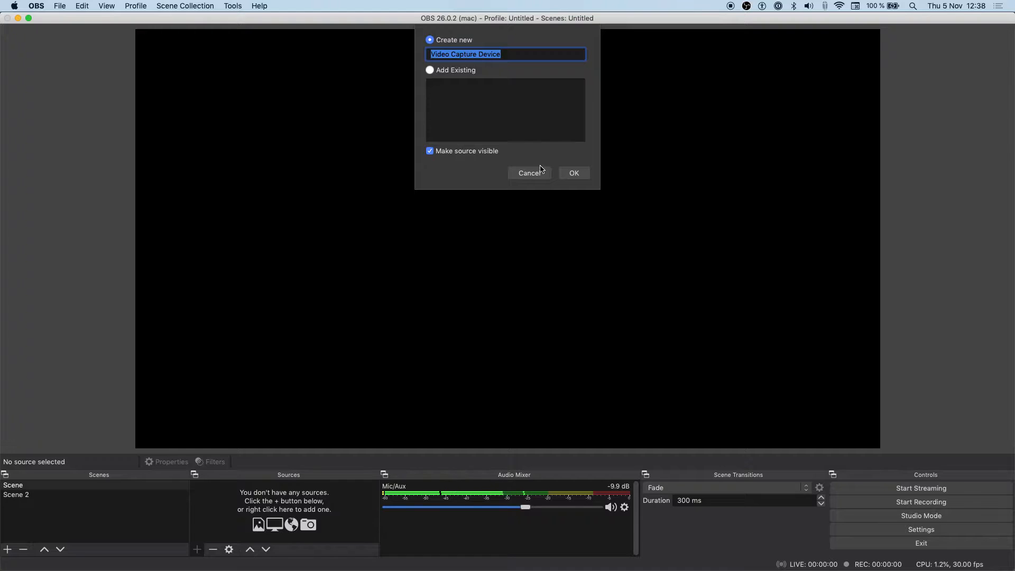
left_click(573, 173)
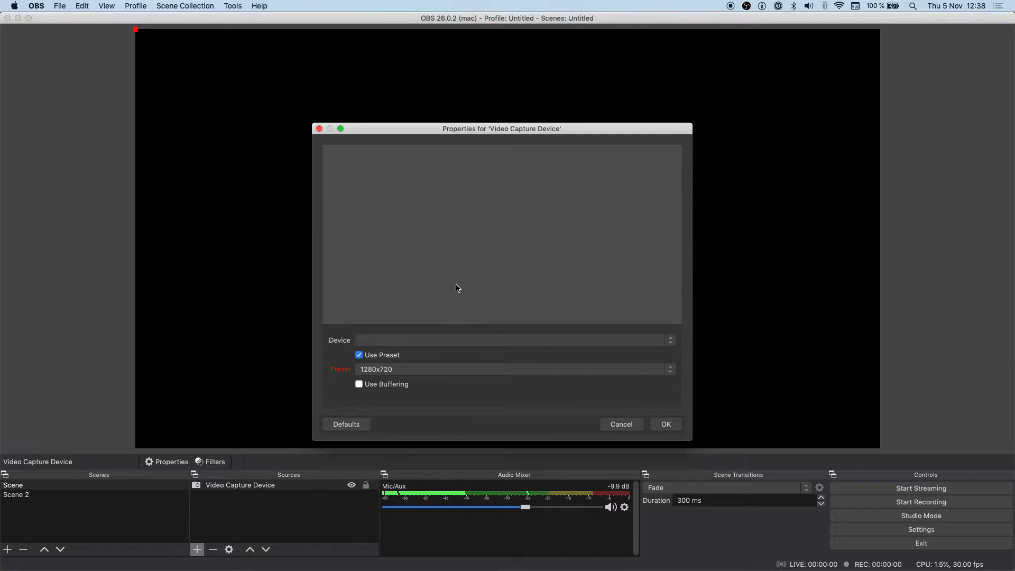
Set the capture source's device to Live! Cam Connect HD VF0750 with the 1280x720 preset and accept the properties.
left_click(428, 370)
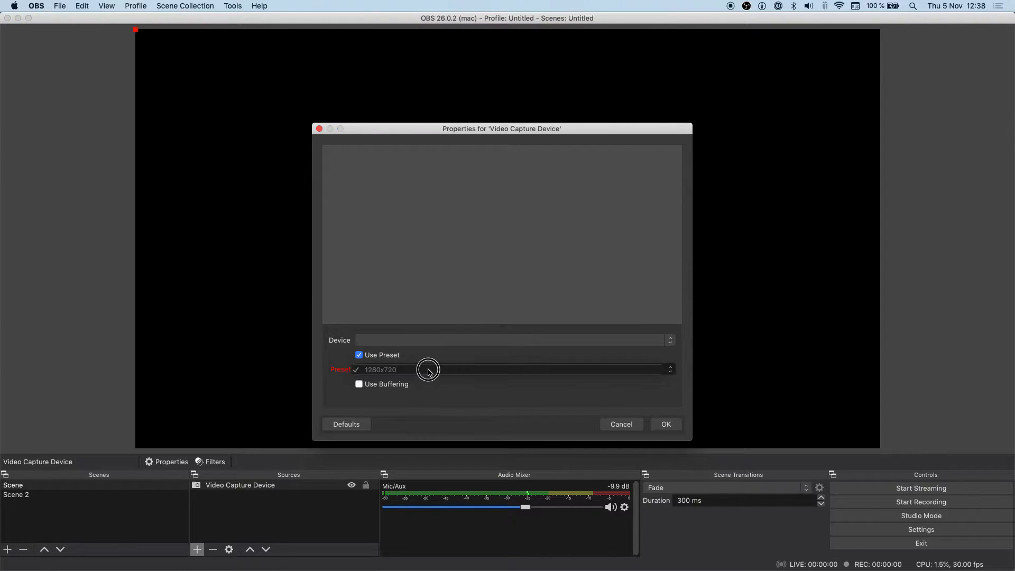
left_click(380, 370)
left_click(402, 339)
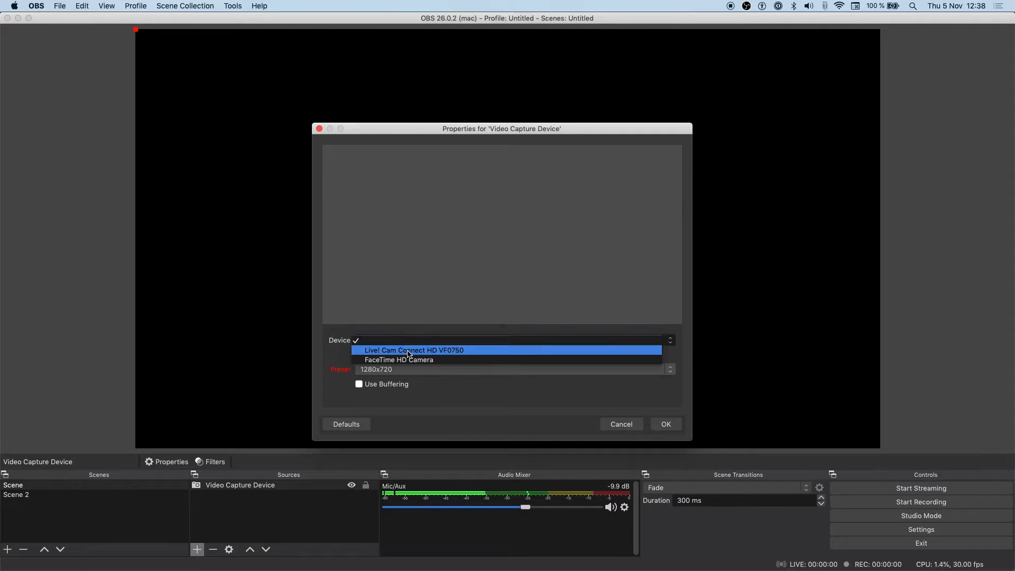
left_click(410, 350)
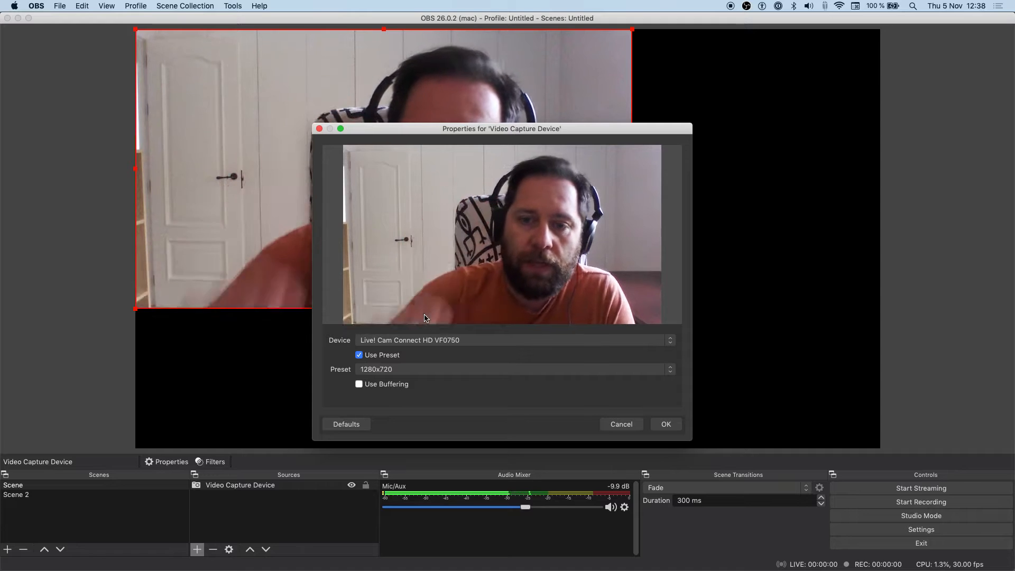
left_click(666, 424)
Place the webcam image in the canvas's lower-right corner and shrink it to a bit over a third of the canvas width.
left_click_drag(449, 224, 679, 302)
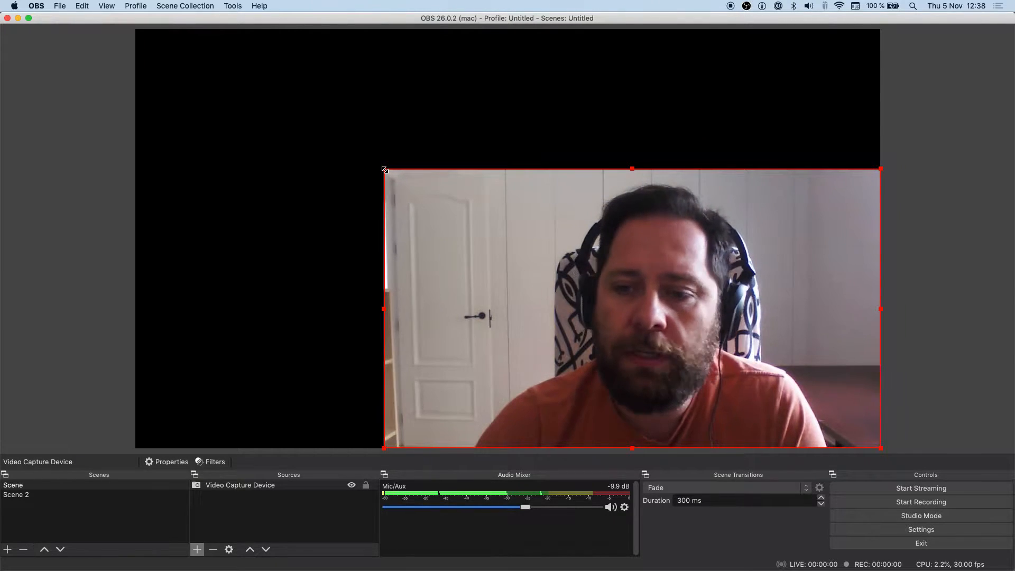
left_click_drag(384, 169, 612, 297)
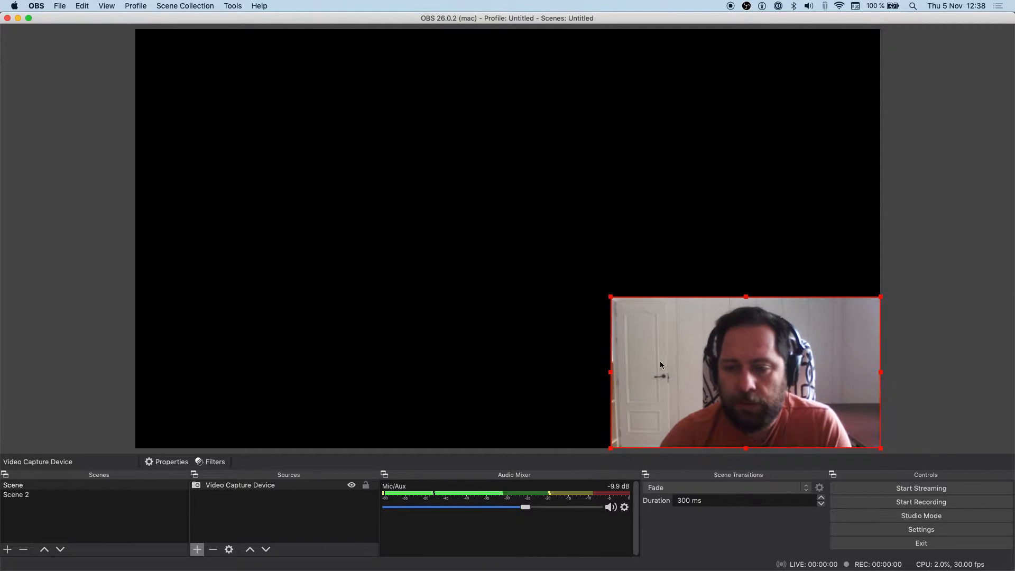
Add a Crop/Pad effect filter with its default name to the webcam source.
right_click(730, 354)
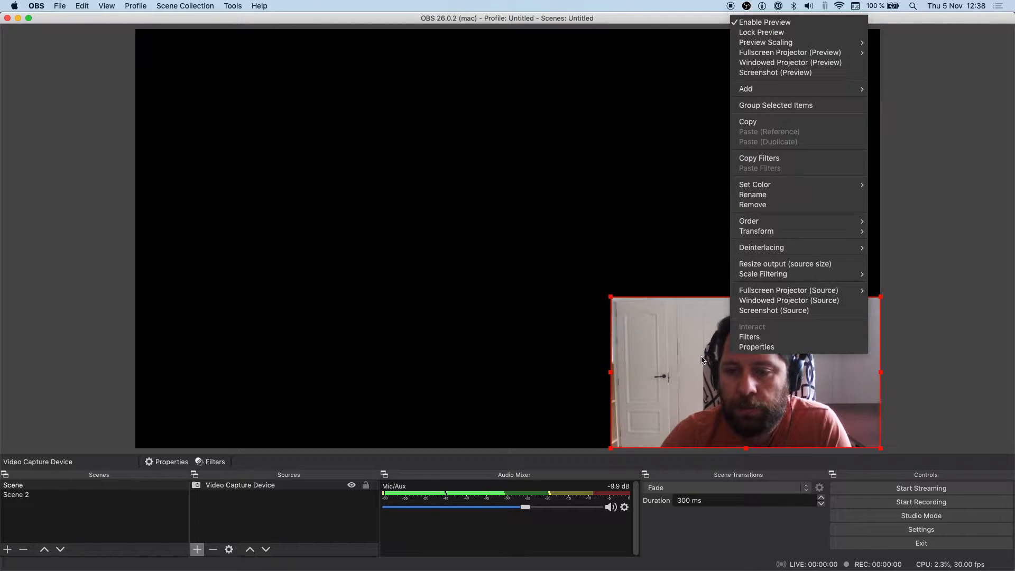
left_click(767, 340)
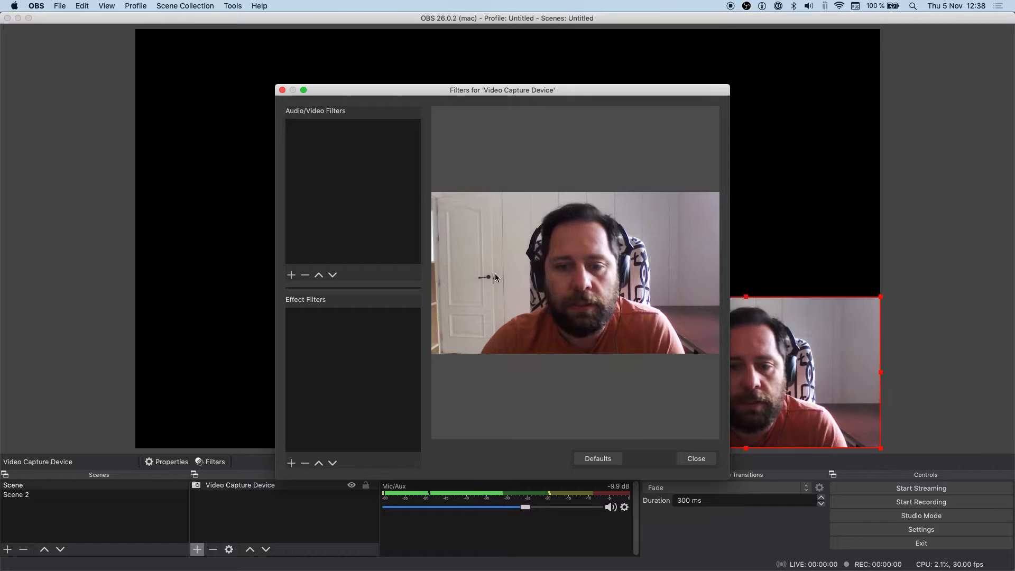
left_click(291, 463)
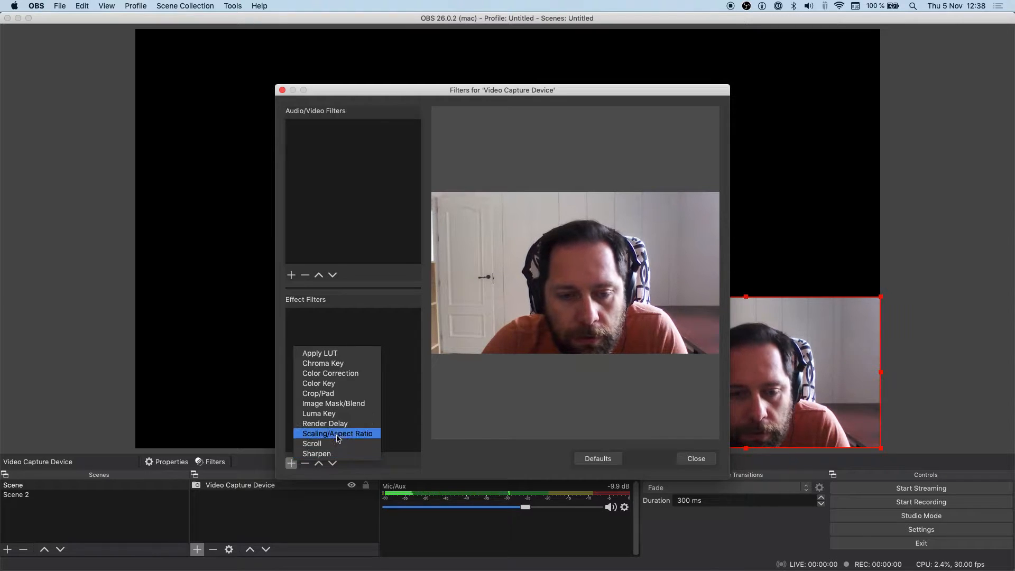
left_click(322, 393)
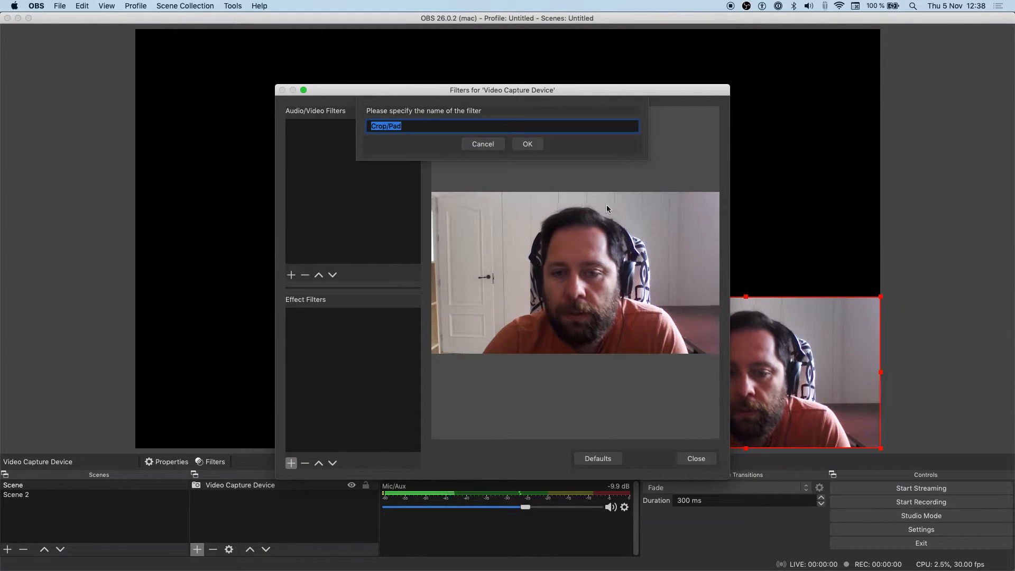
left_click(527, 143)
Crop the webcam by 300 on the left and 200 on the right, and move it back into the canvas's lower-right corner.
double_click(499, 331)
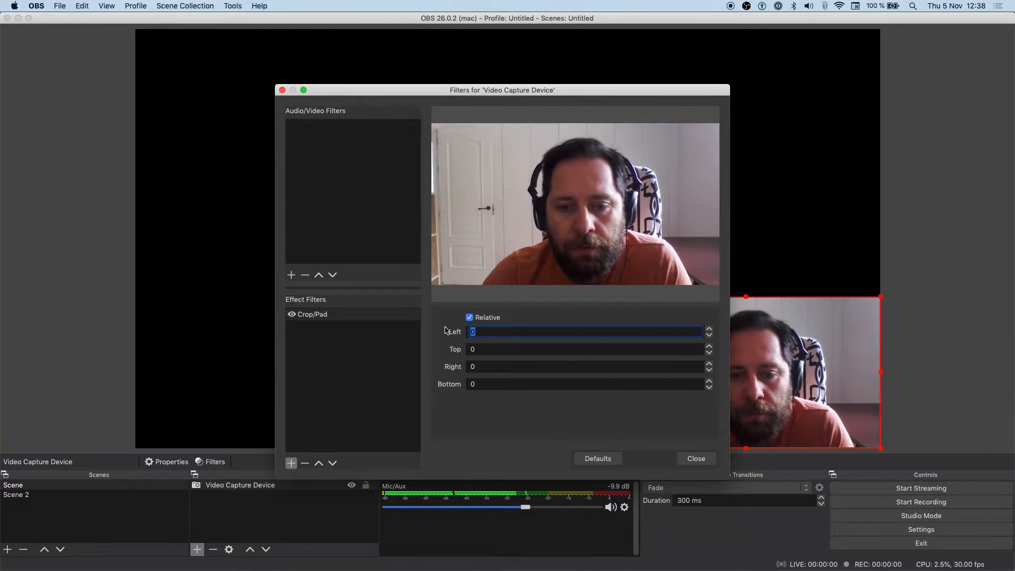
type("300")
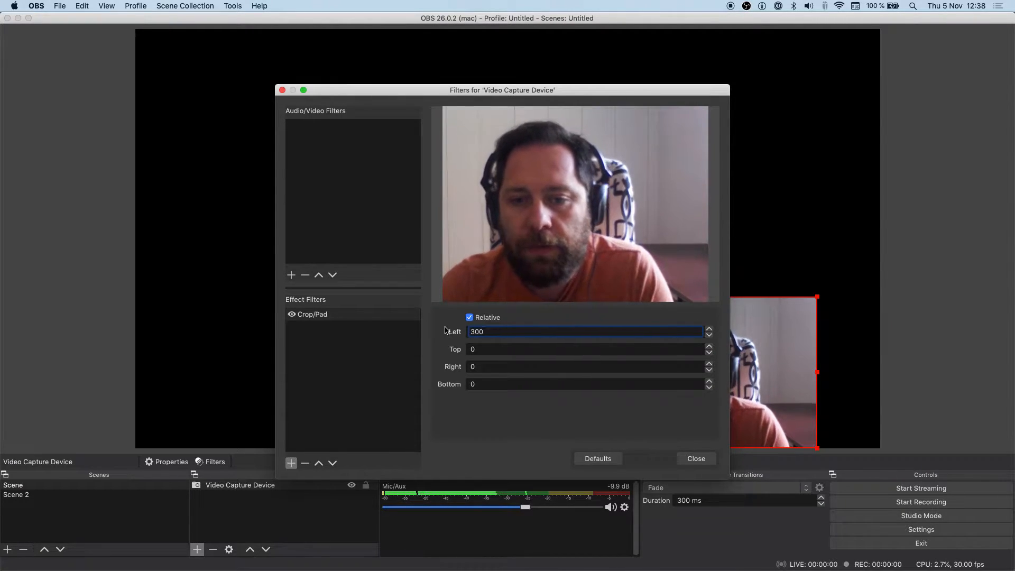
double_click(482, 367)
type("300")
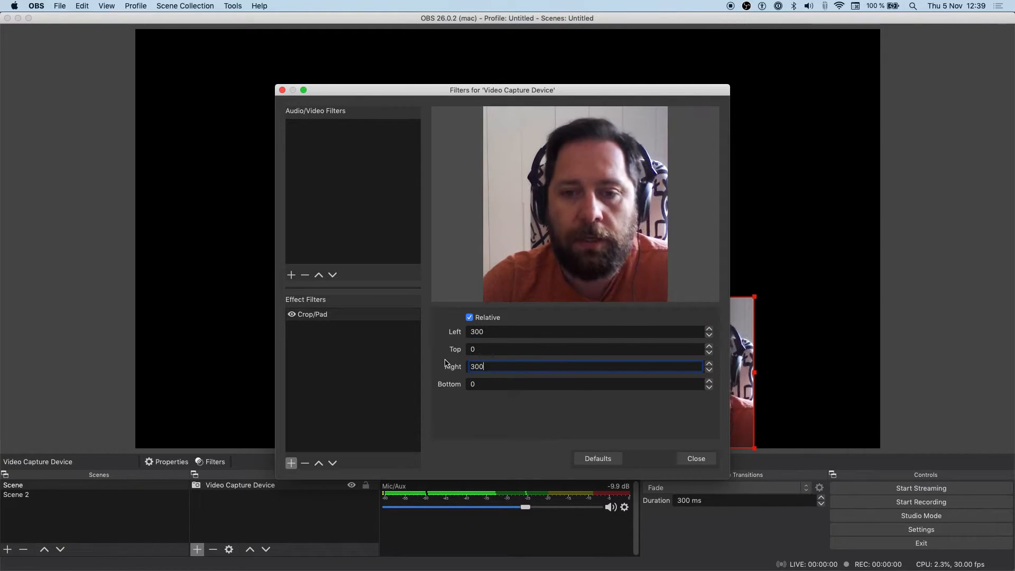
double_click(475, 367)
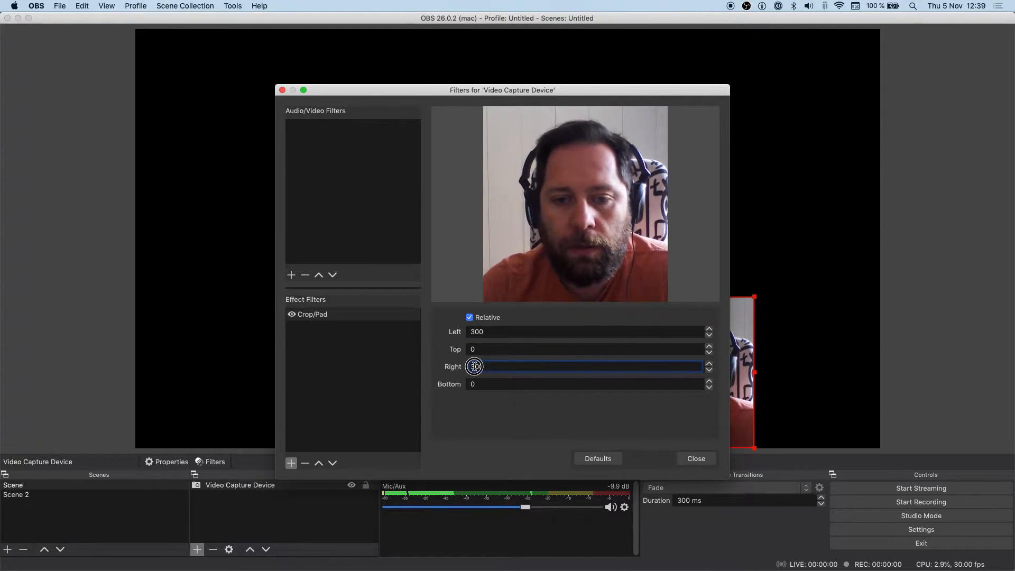
type("200")
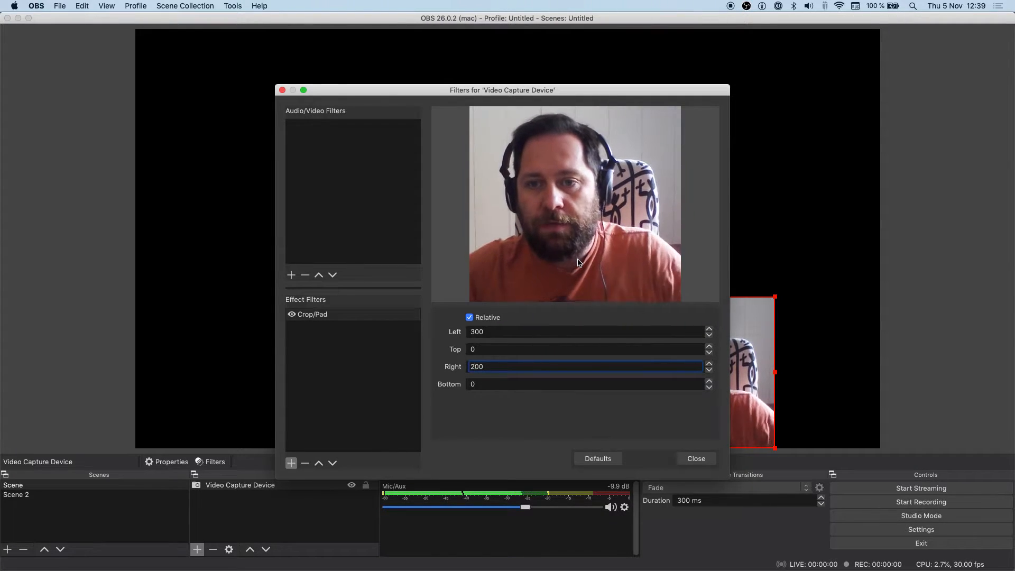
left_click(696, 458)
left_click_drag(716, 384, 800, 387)
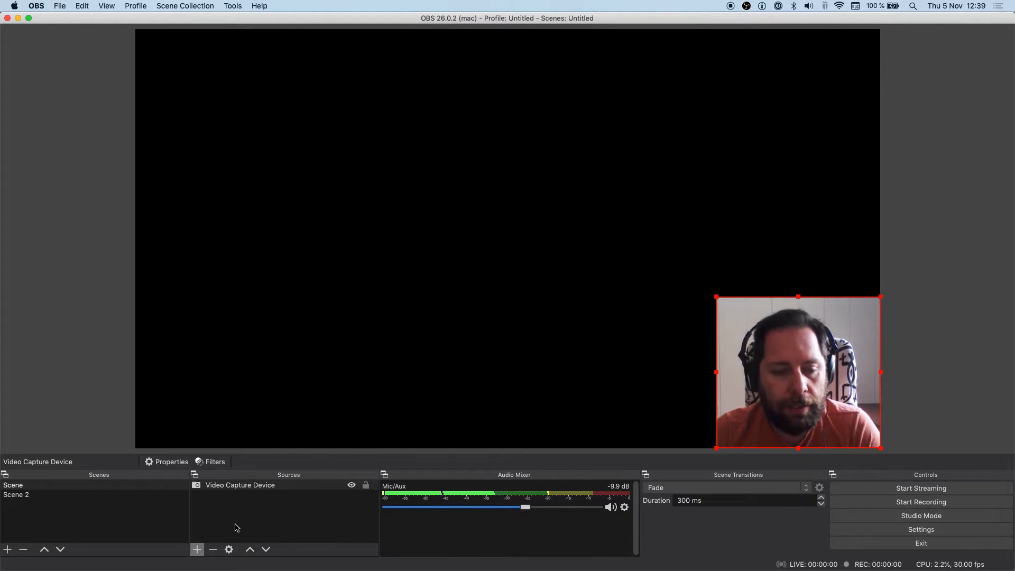
Add a new Display Capture source for display 0 with the cursor shown and crop set to None.
key("super+Tab")
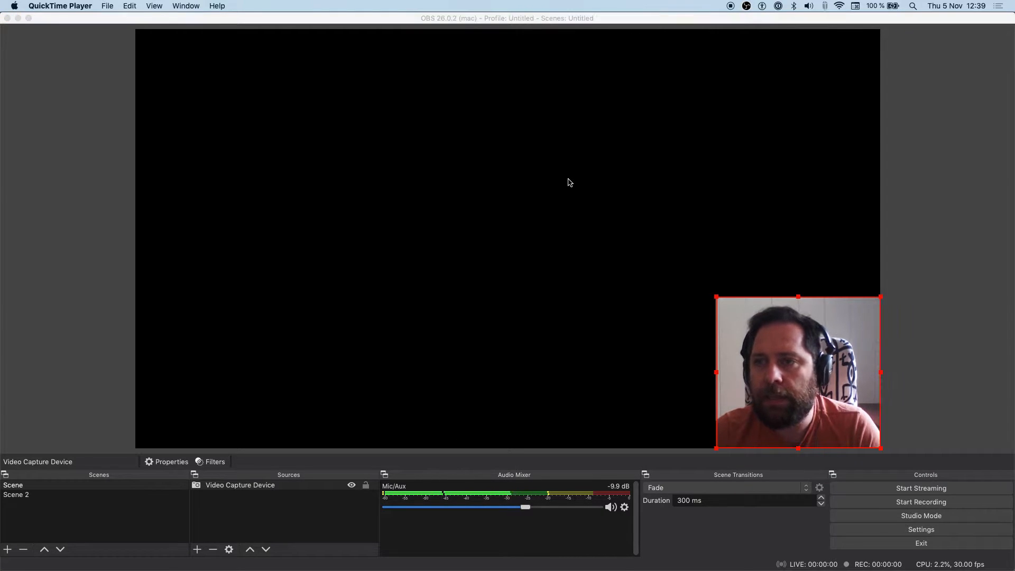
key("super+Tab")
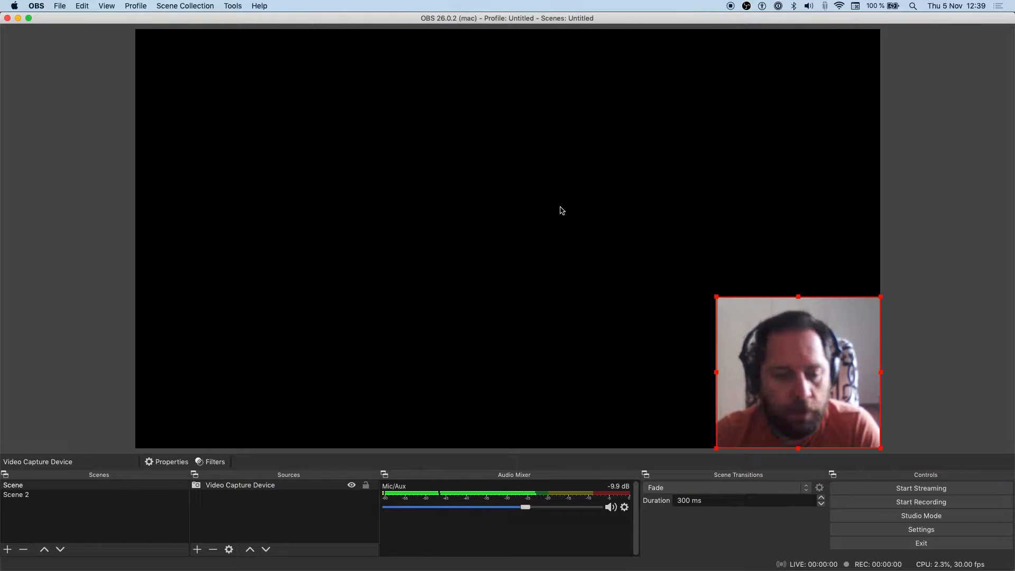
left_click(197, 550)
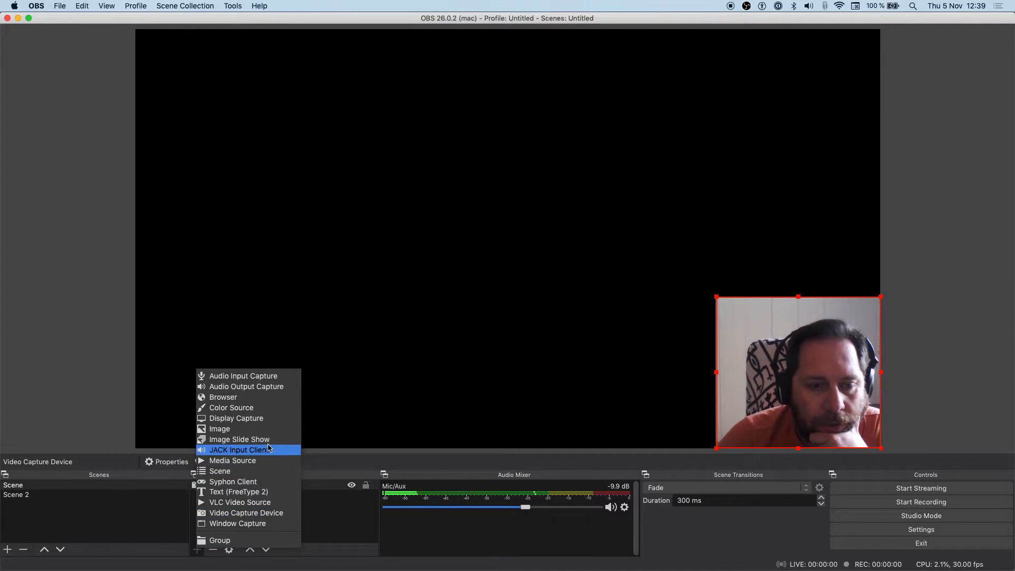
left_click(258, 421)
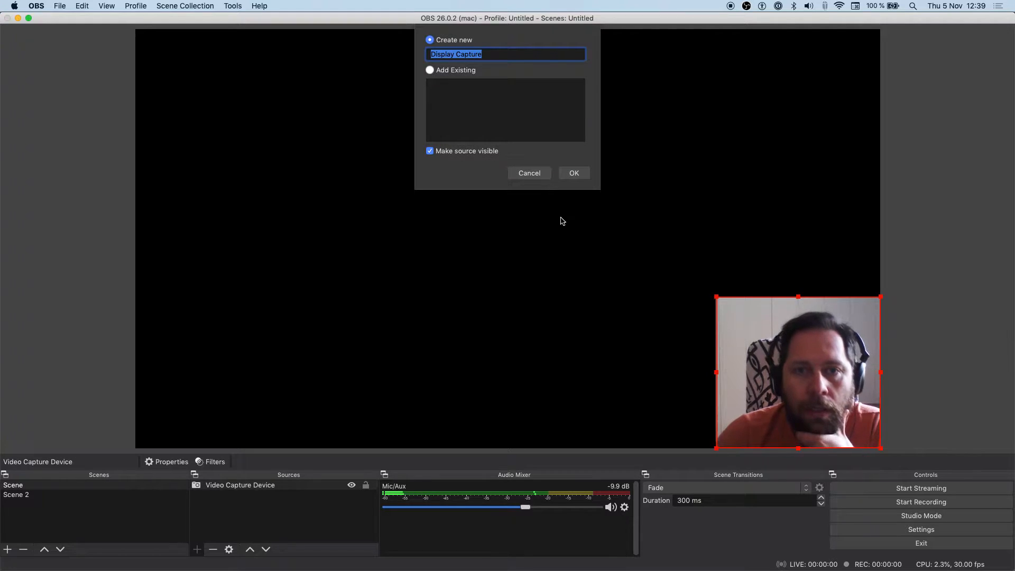
left_click(573, 172)
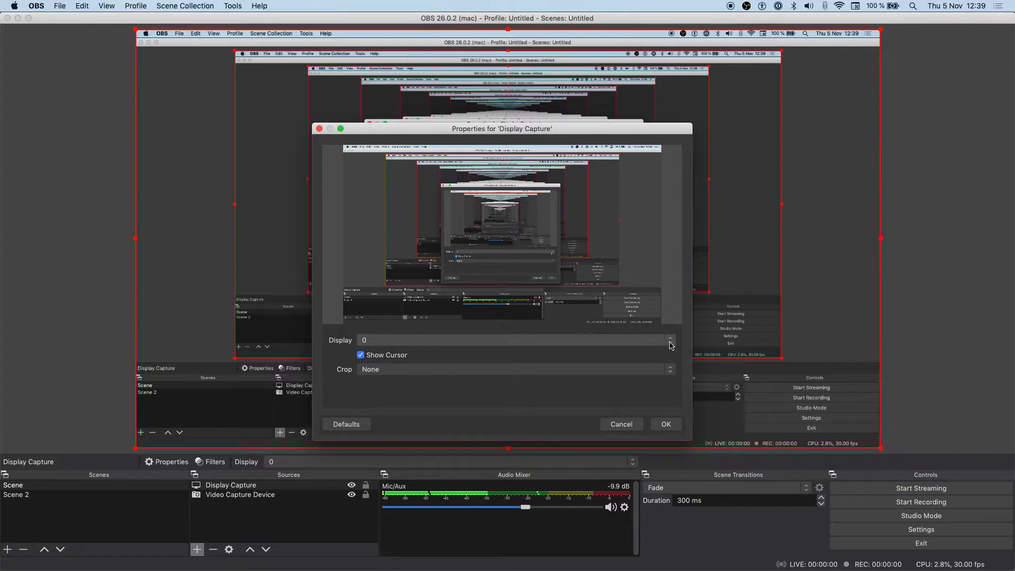
left_click(447, 371)
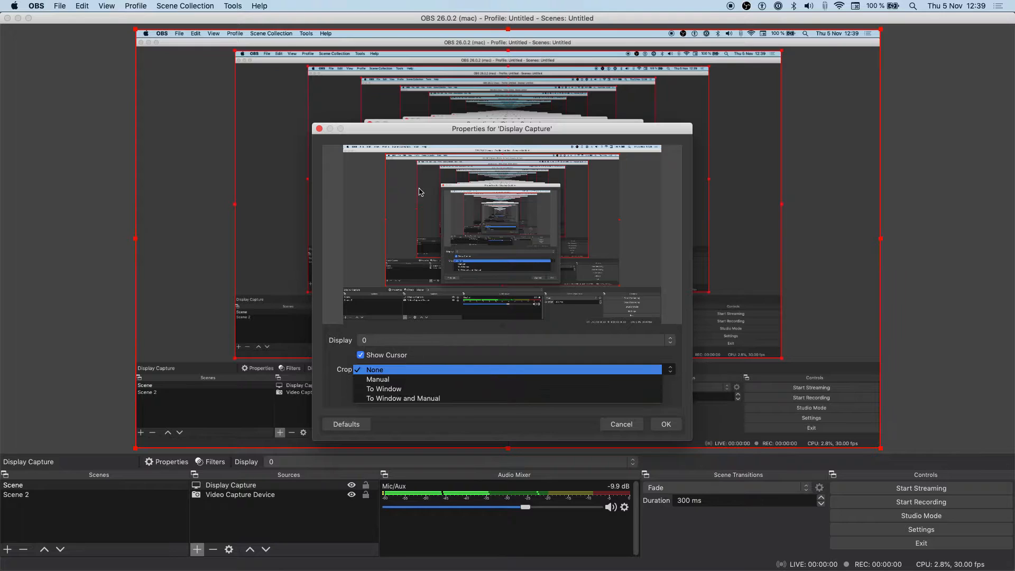
left_click(442, 371)
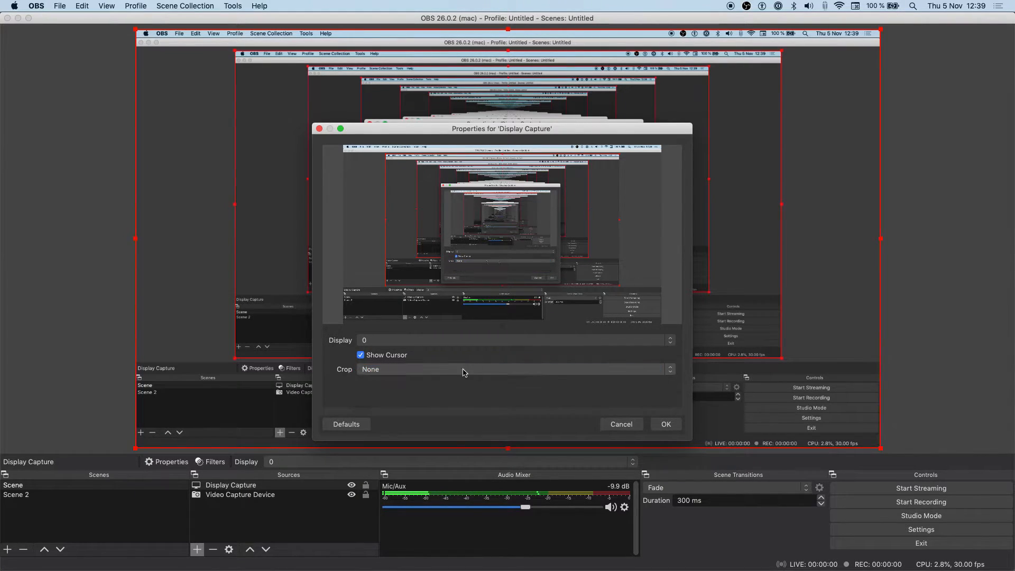
left_click(666, 424)
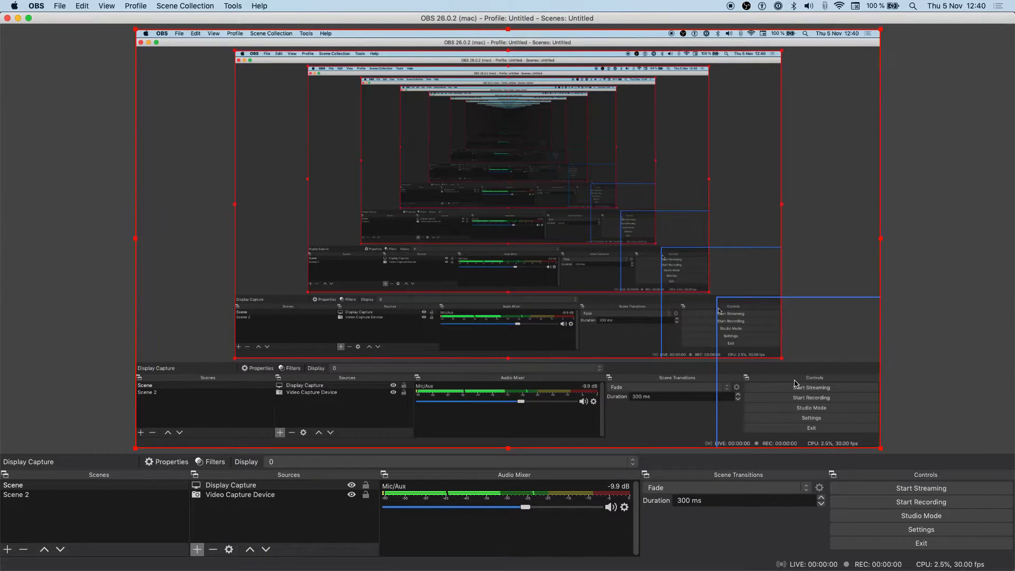
Send the display capture to the bottom of the source order, behind the webcam.
right_click(683, 384)
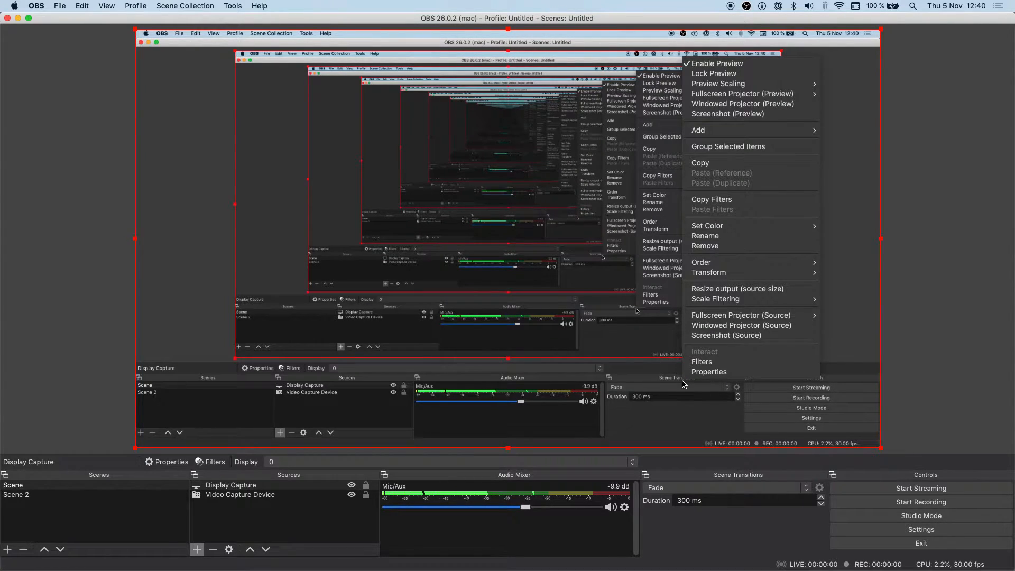
mouse_move(783, 260)
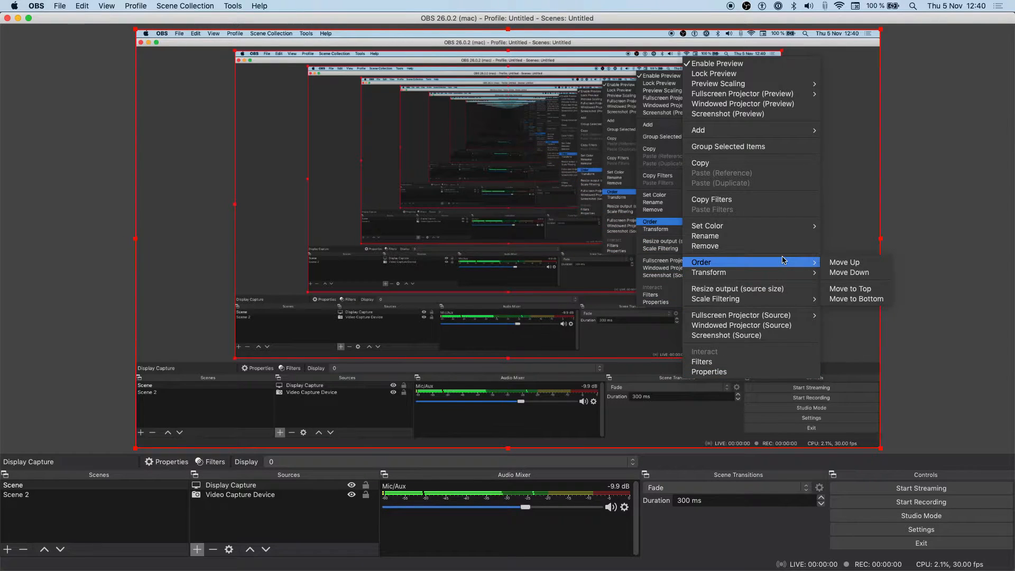
left_click(857, 299)
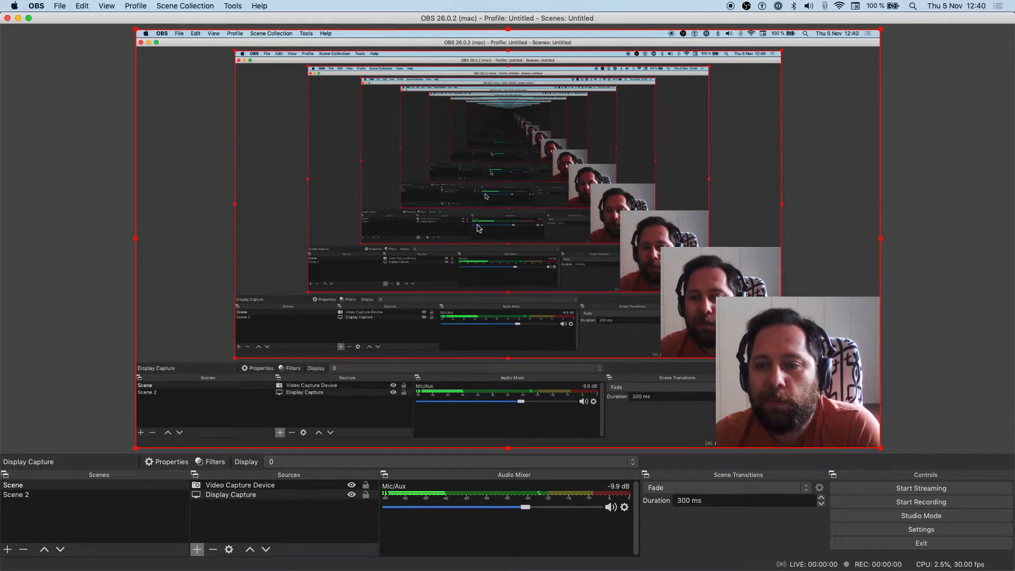
mouse_move(523, 307)
left_mouse_down()
mouse_move(557, 234)
mouse_move(524, 331)
mouse_move(581, 339)
mouse_move(529, 324)
mouse_move(522, 311)
left_mouse_up()
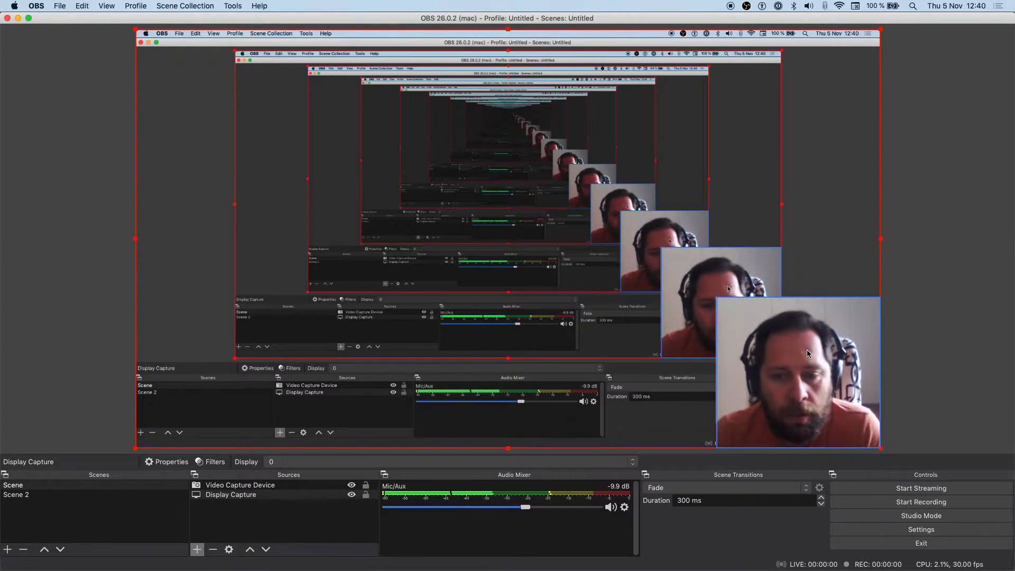
mouse_move(825, 403)
left_mouse_down()
mouse_move(826, 317)
mouse_move(826, 402)
left_mouse_up()
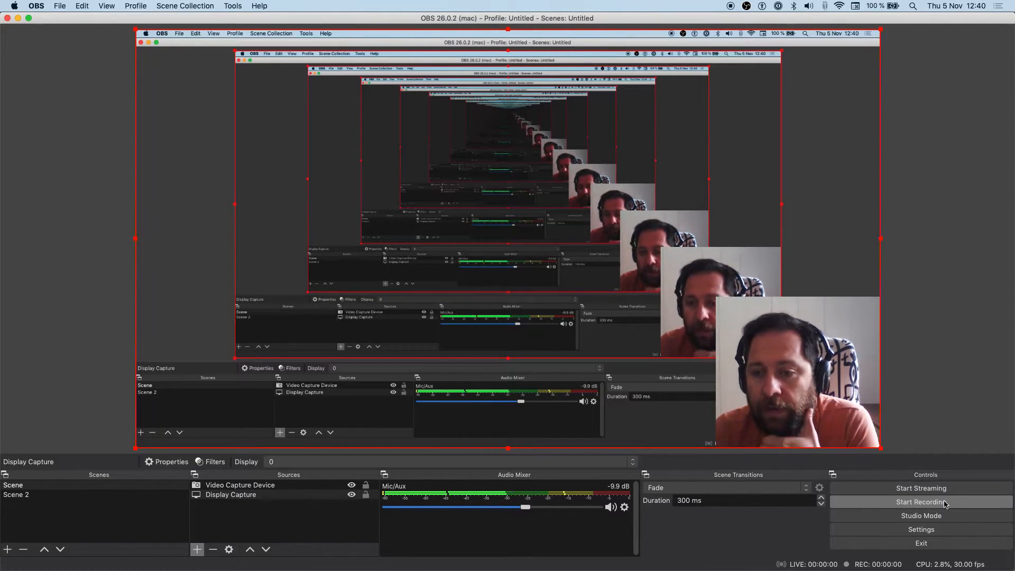
Review the recording path and available recording formats in the output settings, and close the settings without changing anything.
left_click(902, 529)
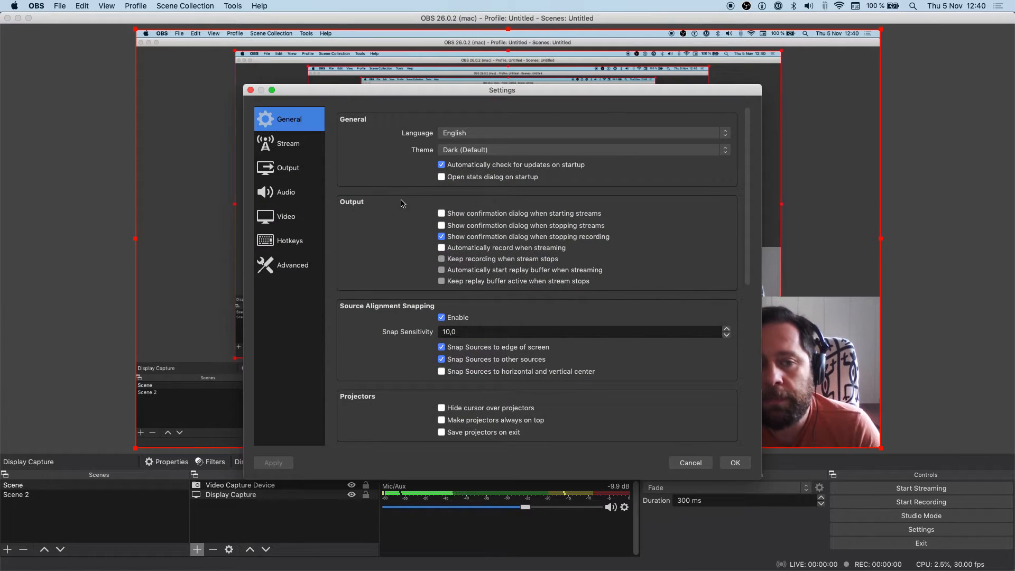
left_click(288, 168)
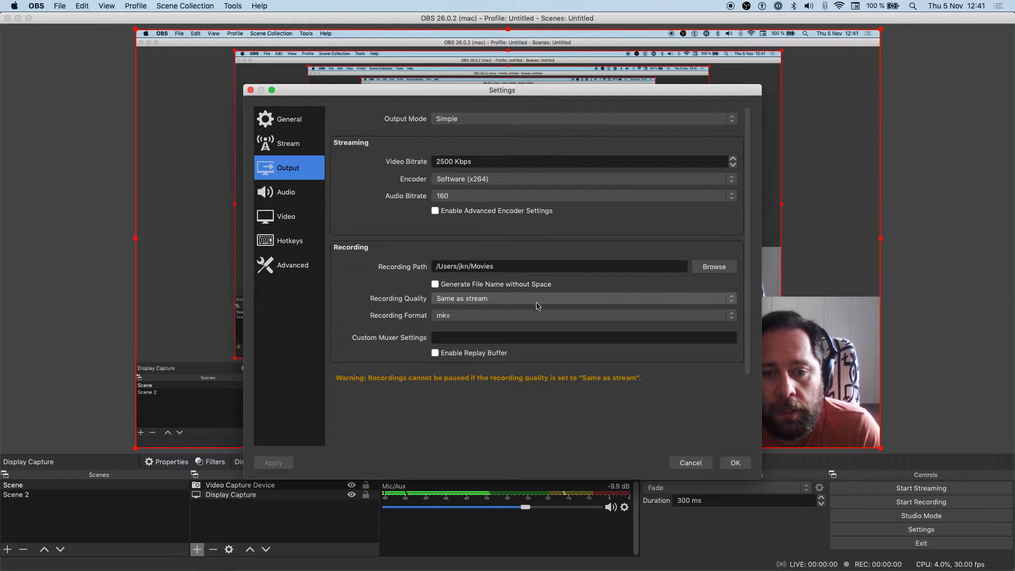
left_click_drag(508, 266, 396, 269)
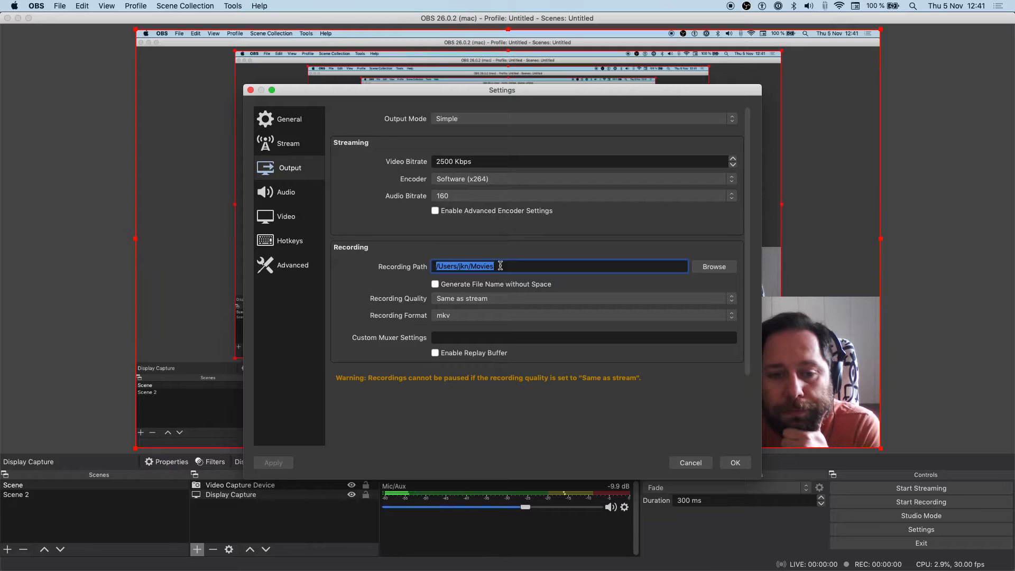
left_click(730, 317)
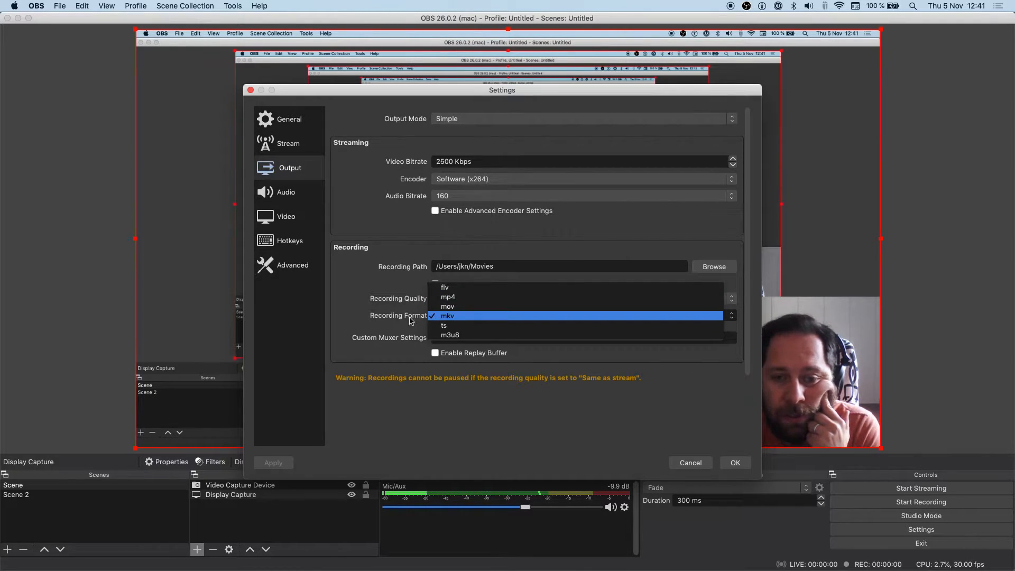
left_click(400, 292)
left_click(699, 467)
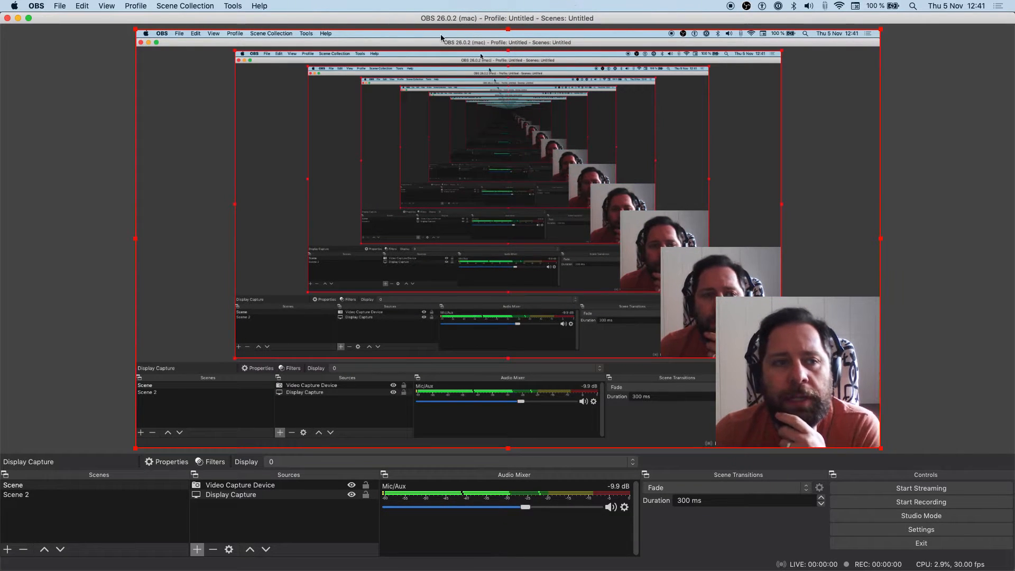
View the usage options in the Auto-Configuration Wizard and cancel the wizard.
left_click(229, 5)
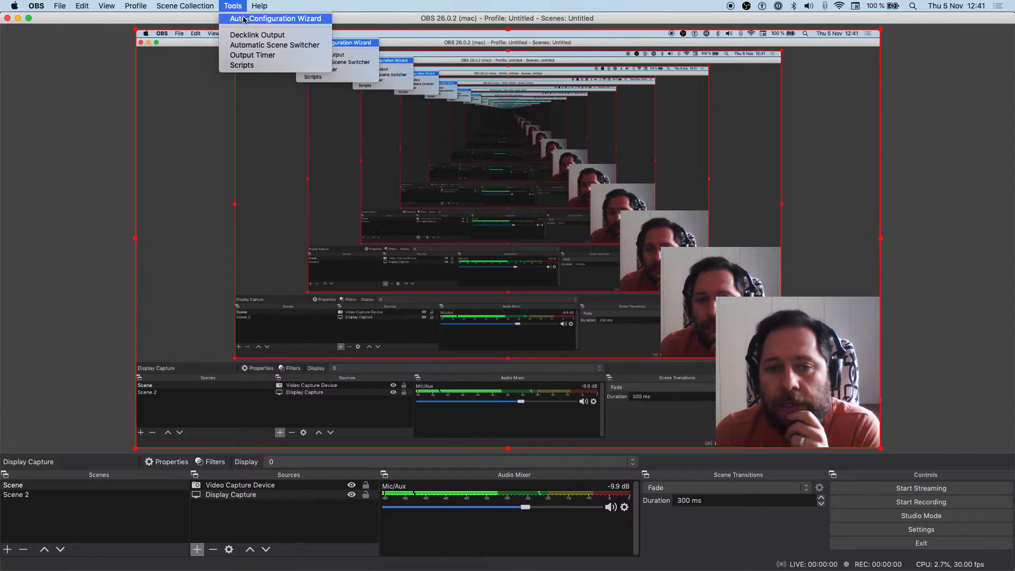
left_click(243, 20)
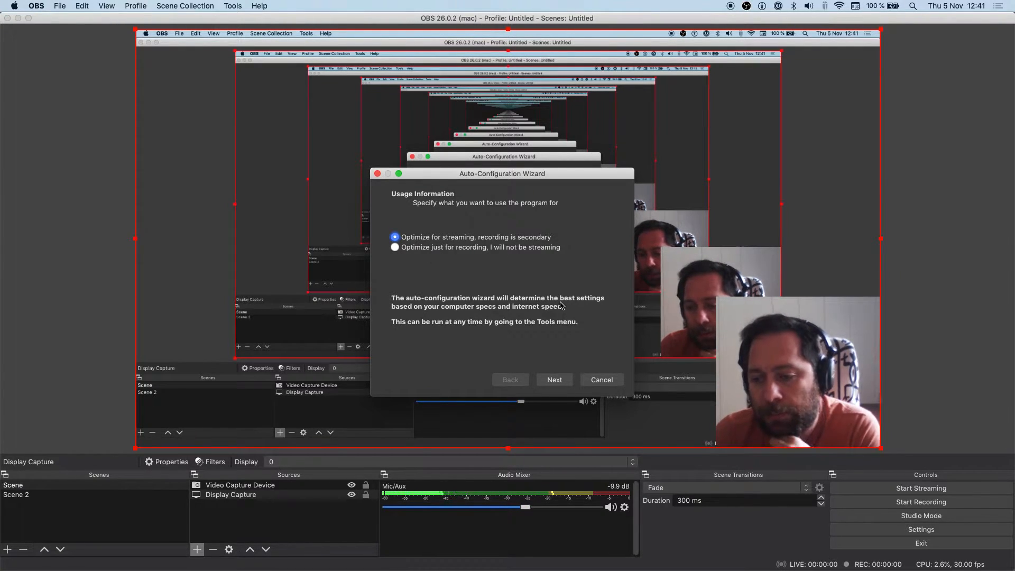
left_click(602, 380)
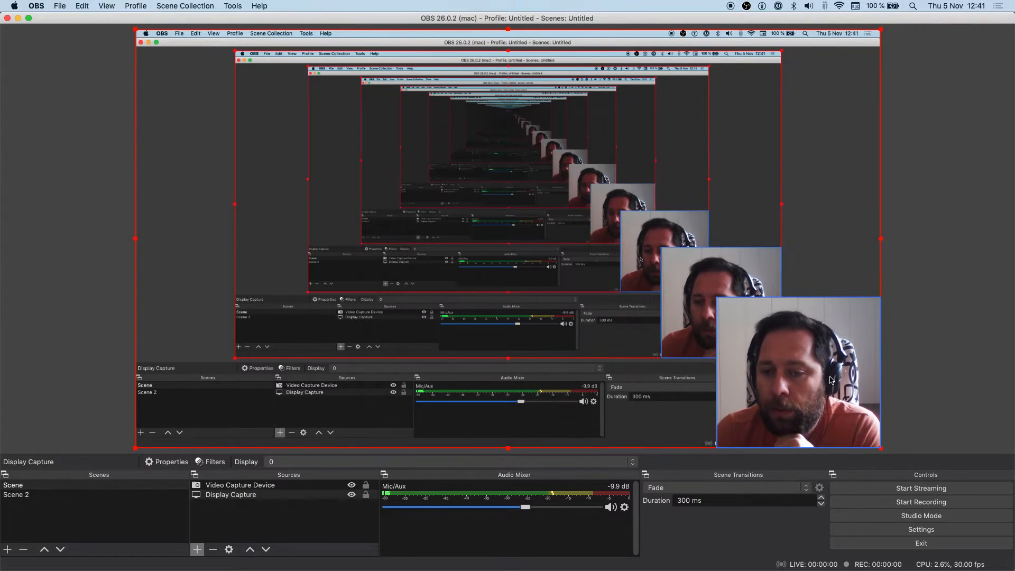
Start recording and switch to Chrome with the obsproject.com page.
left_click(926, 506)
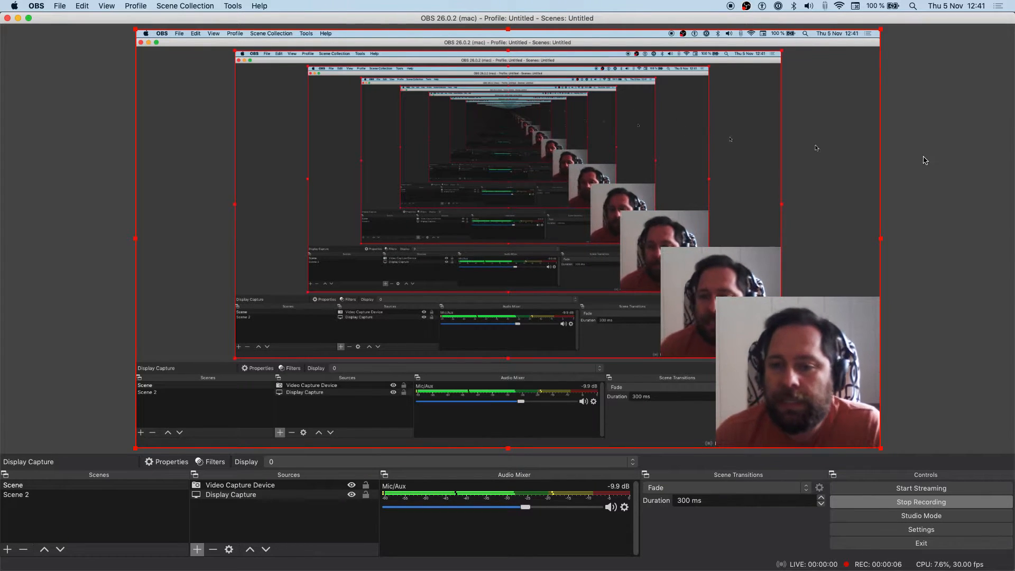
key("super+Tab")
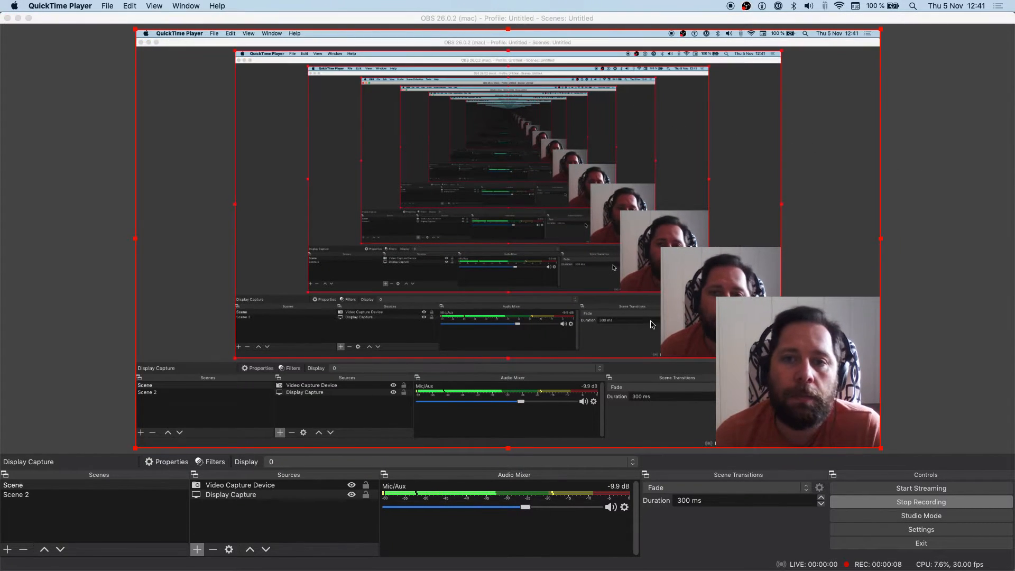
key("super+Tab")
key("super+Tab")
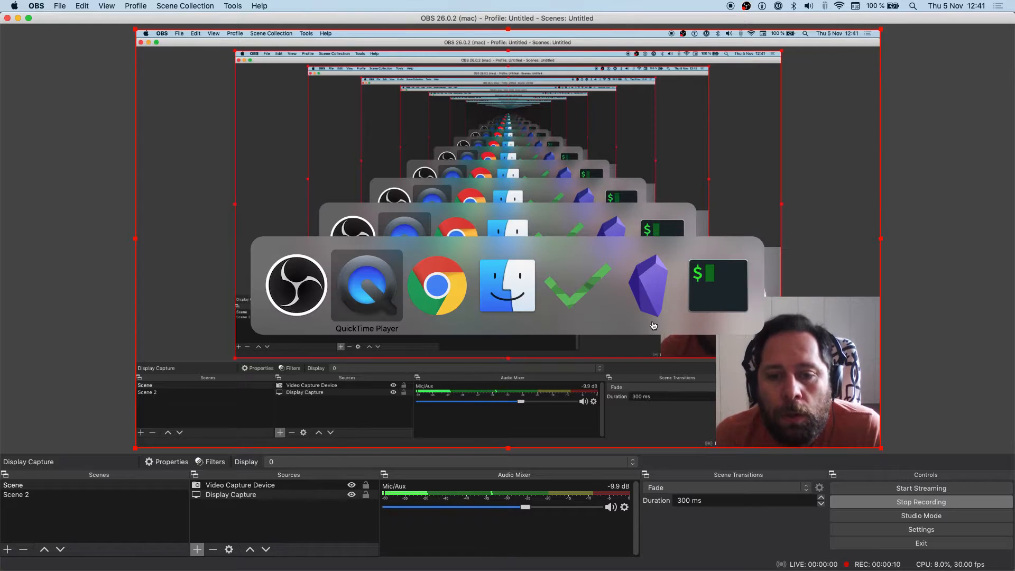
key("super+Tab")
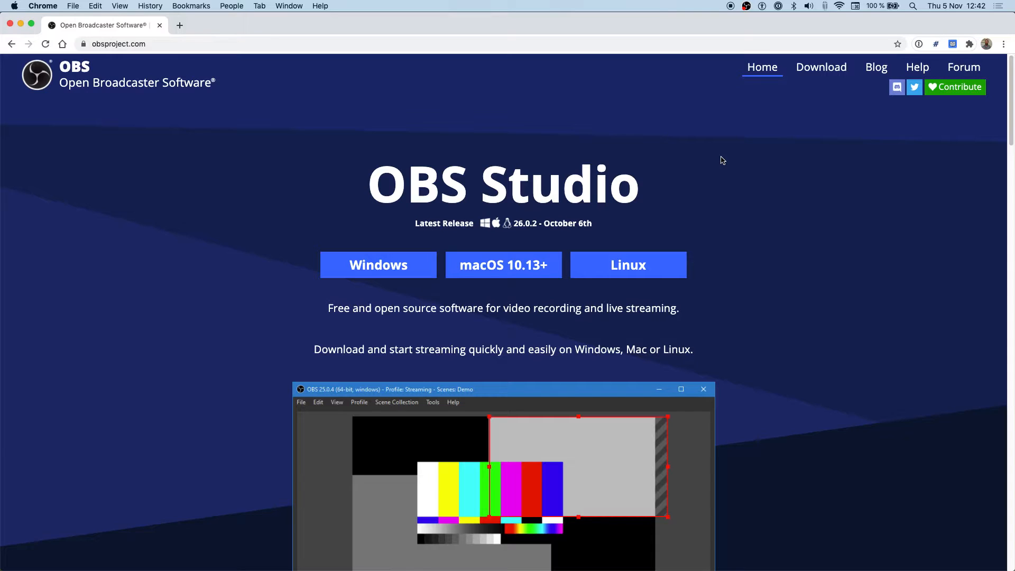
Bring the OBS window back to the front, stop the recording and confirm.
left_click(746, 6)
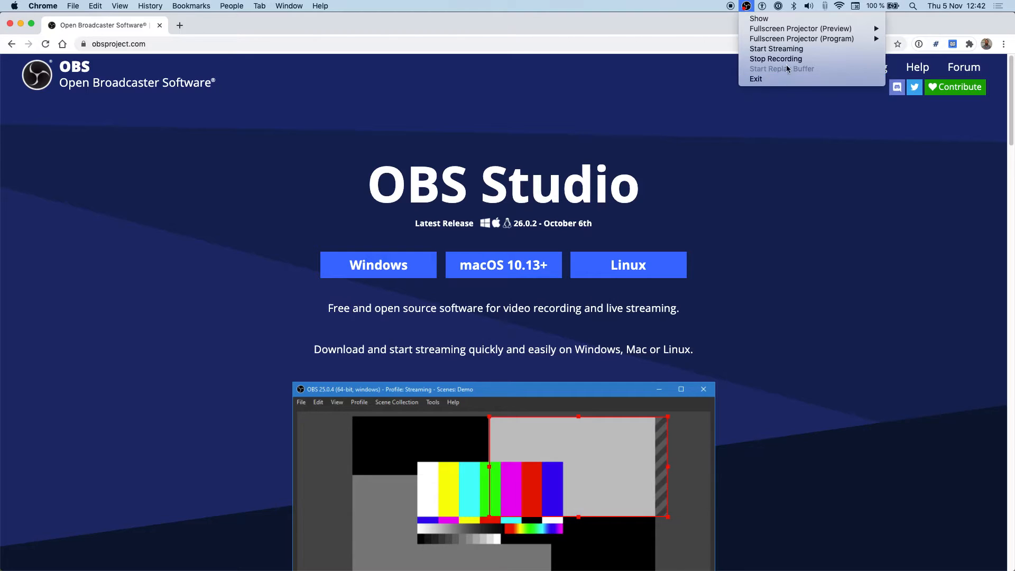
left_click(817, 122)
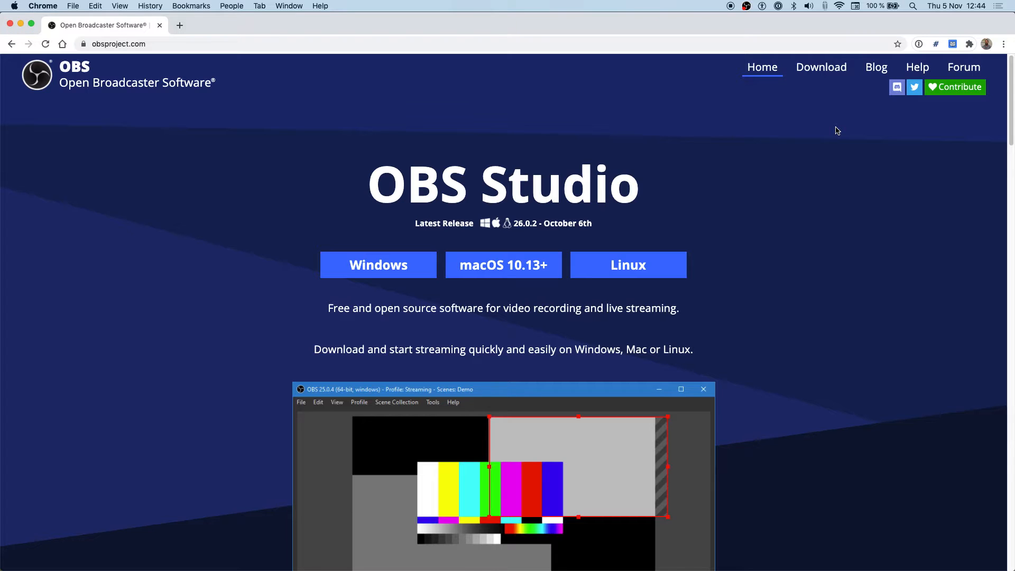
left_click(745, 6)
left_click(758, 18)
left_click(746, 6)
left_click(758, 18)
left_click(746, 6)
left_click(758, 18)
left_click(747, 6)
left_click(757, 18)
left_click(747, 6)
left_click(757, 18)
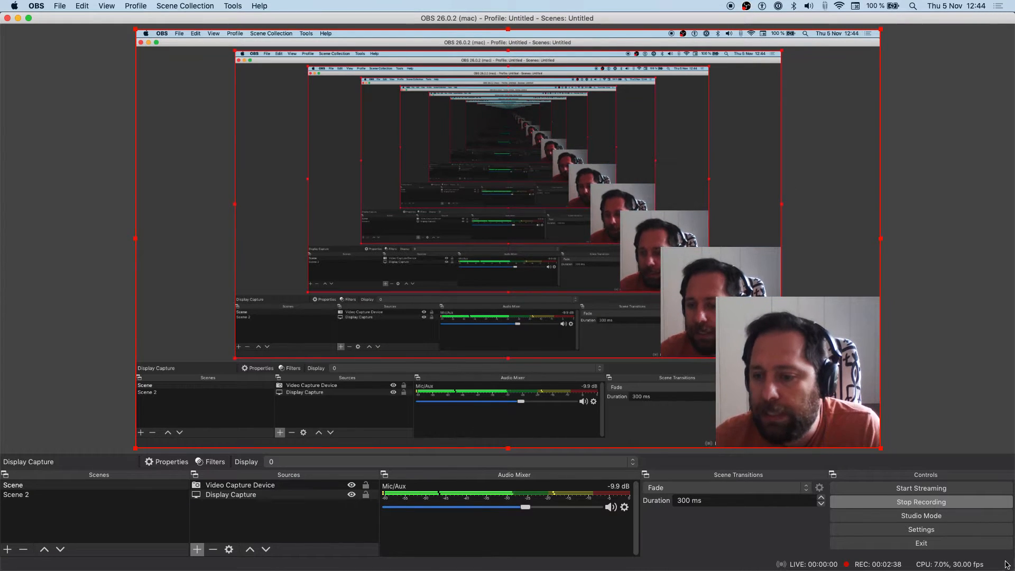
left_click(924, 504)
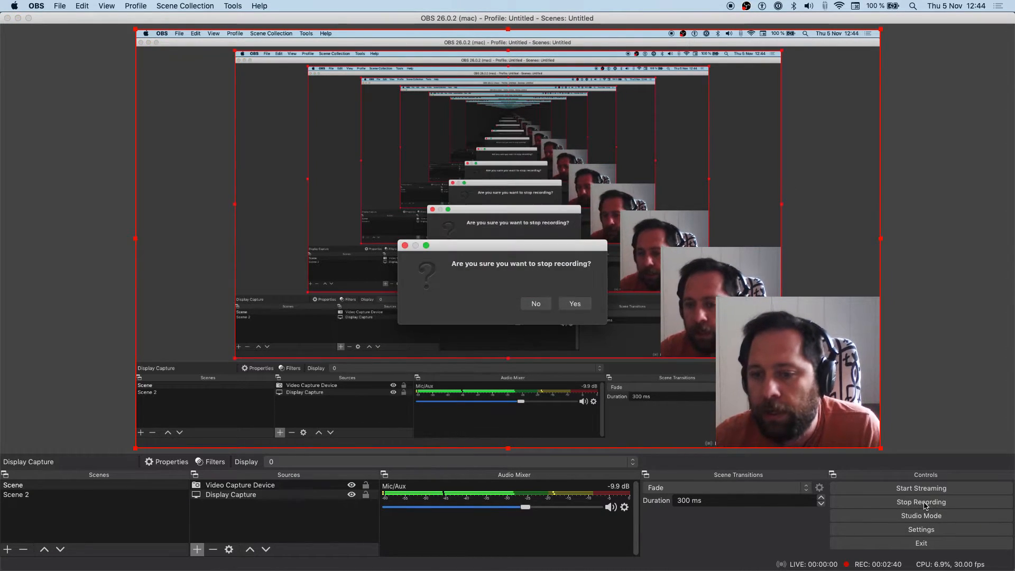
key("Return")
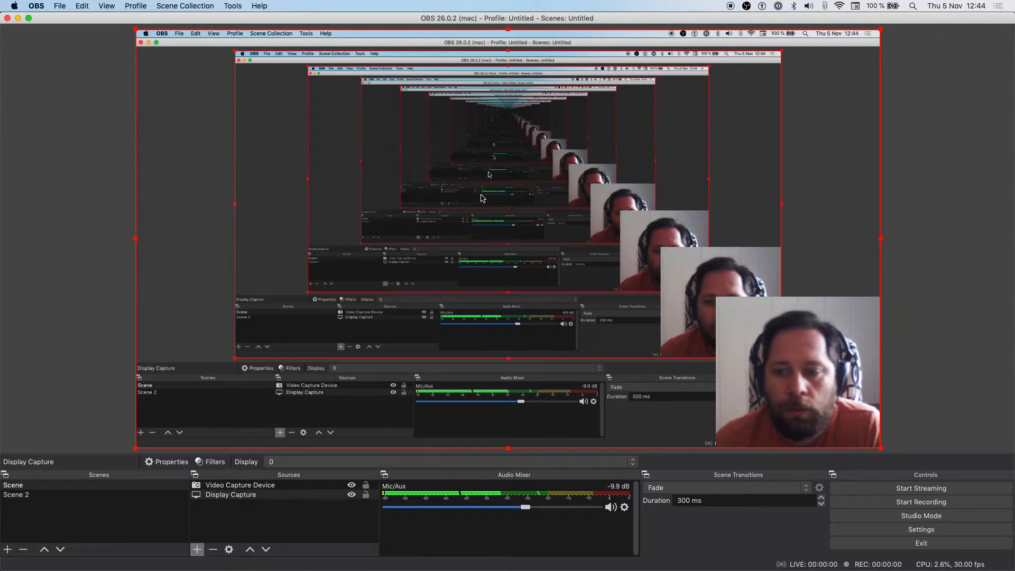
key("super+Tab")
key("super+Tab")
key("super+Tab")
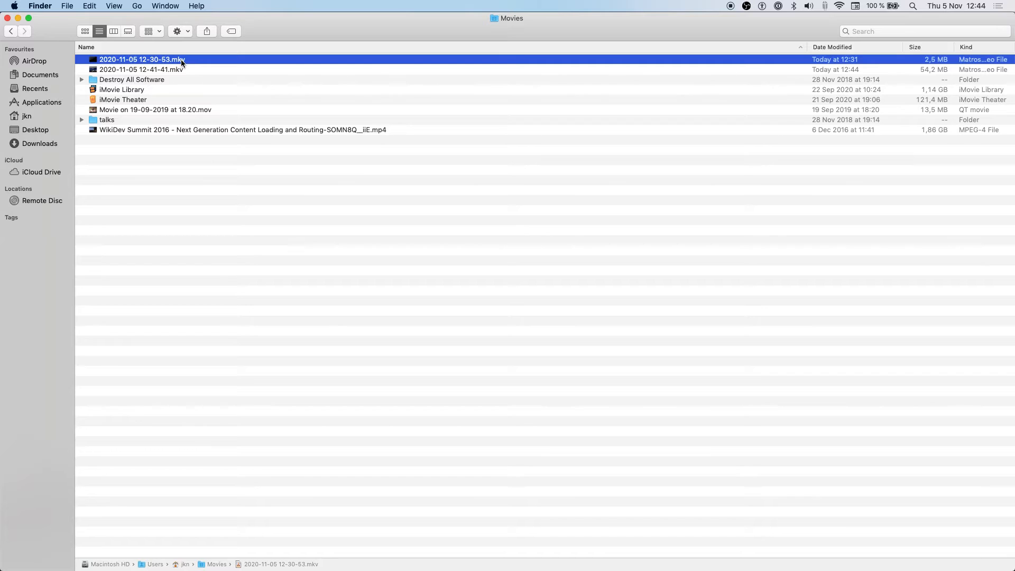
key("Return")
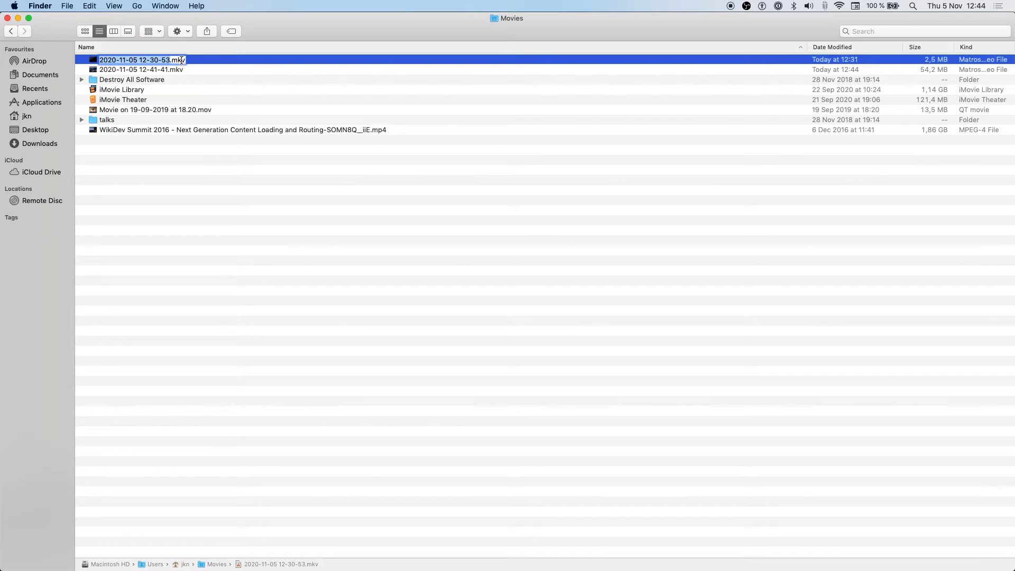
key("Escape")
left_click(180, 69)
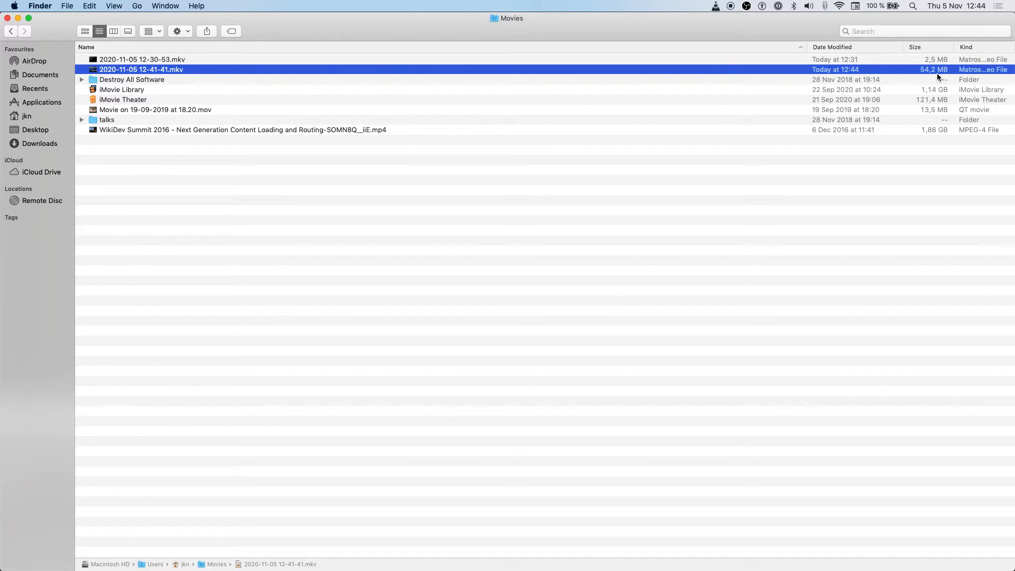
double_click(166, 70)
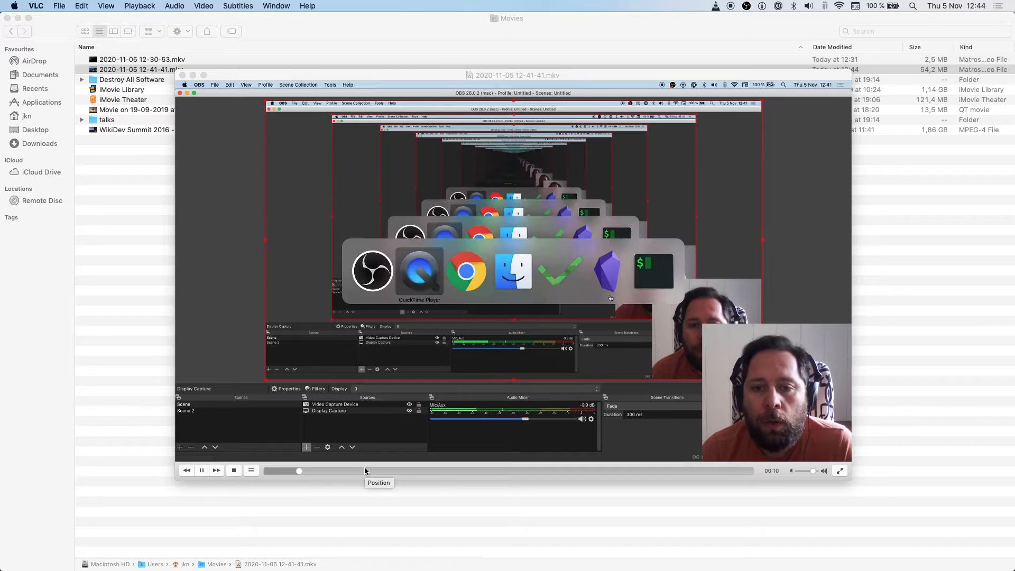
left_click(328, 470)
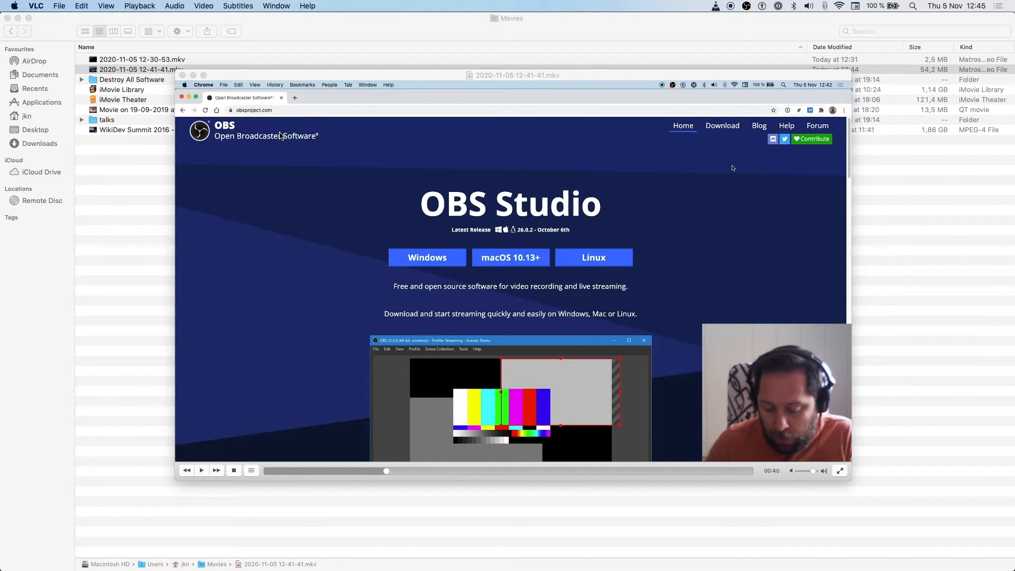
key("super+q")
Switch back to OBS and add a new Media Source with its default name to the scene.
key("super+Tab")
key("super+Tab")
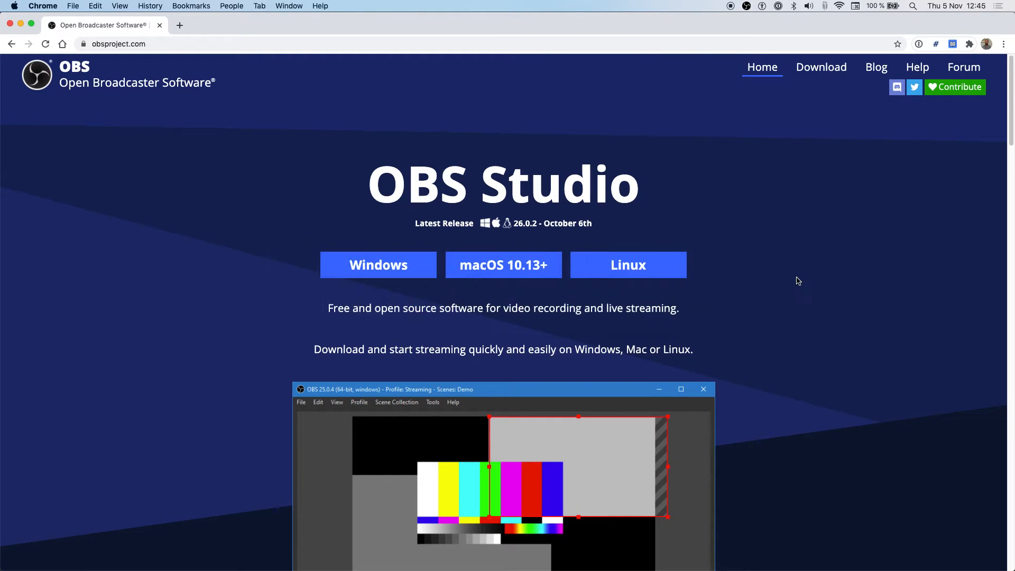
key("super+Tab")
key("super+Tab")
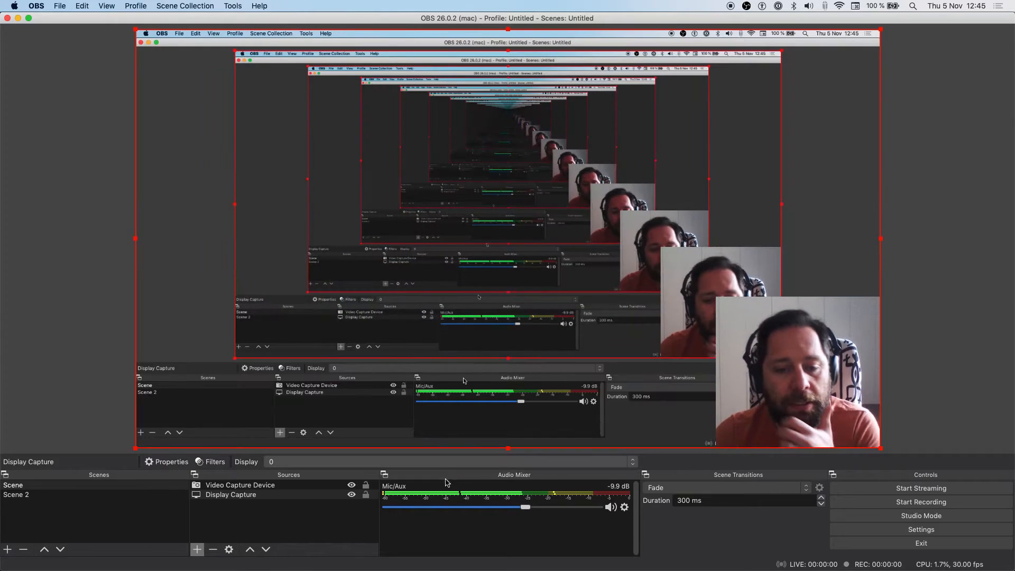
left_click(222, 495)
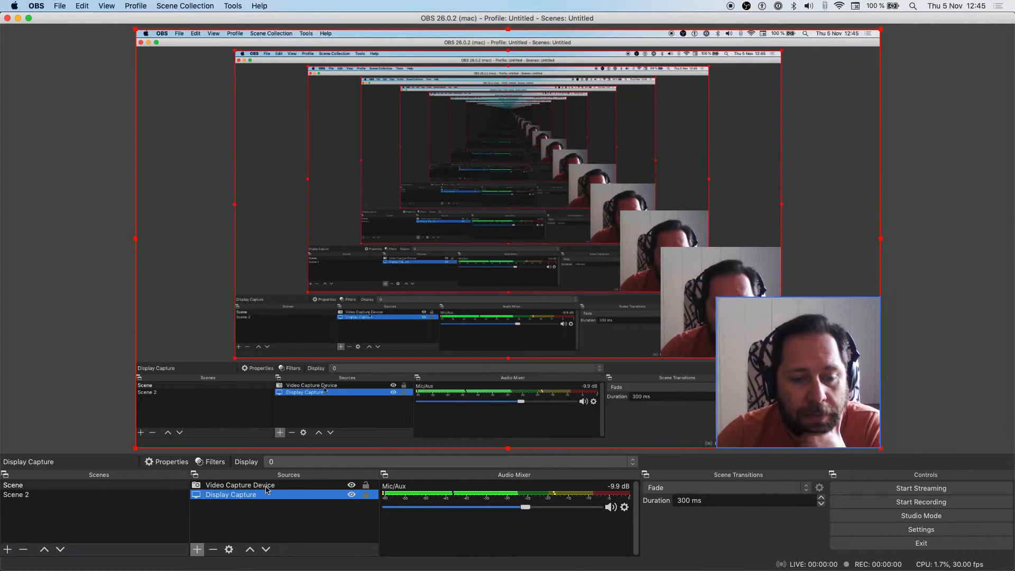
left_click(195, 549)
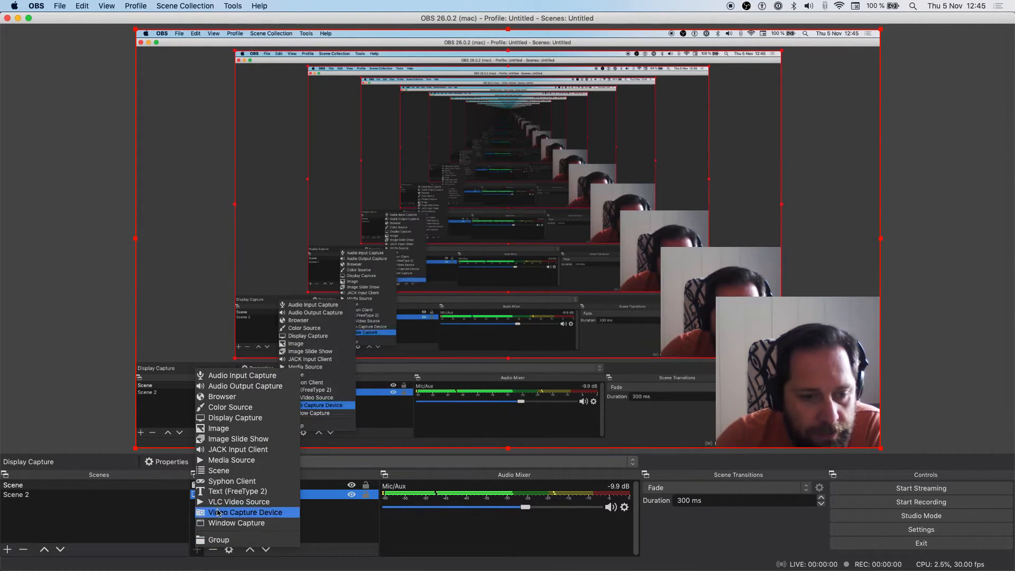
left_click(243, 459)
left_click(573, 173)
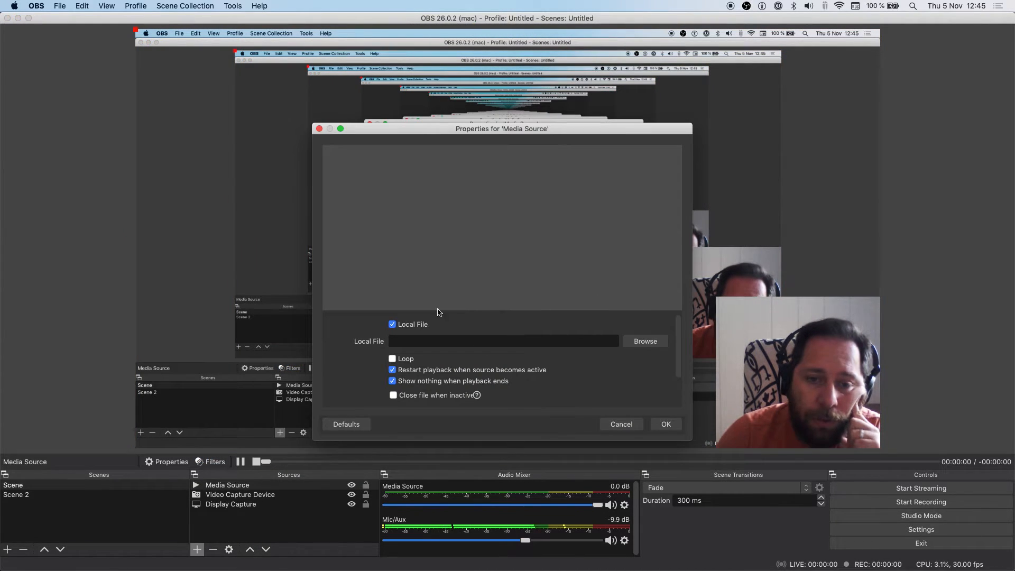
left_click(645, 342)
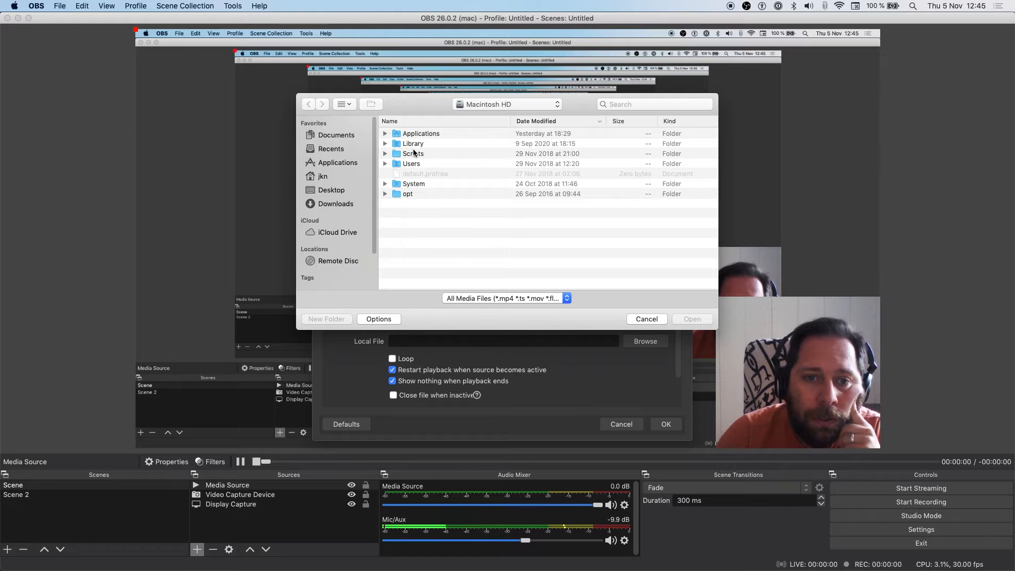
left_click(323, 177)
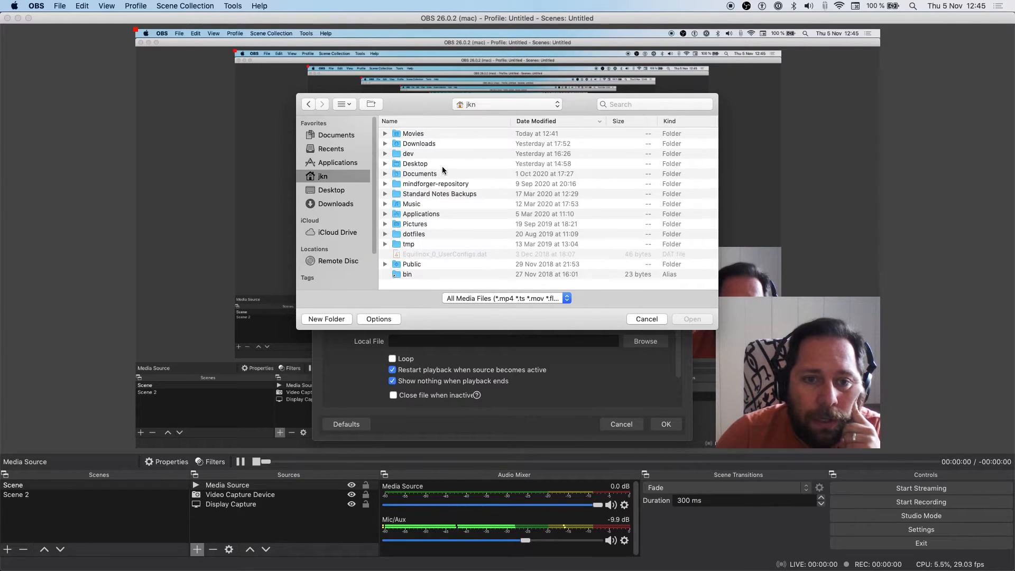
double_click(423, 134)
left_click(469, 144)
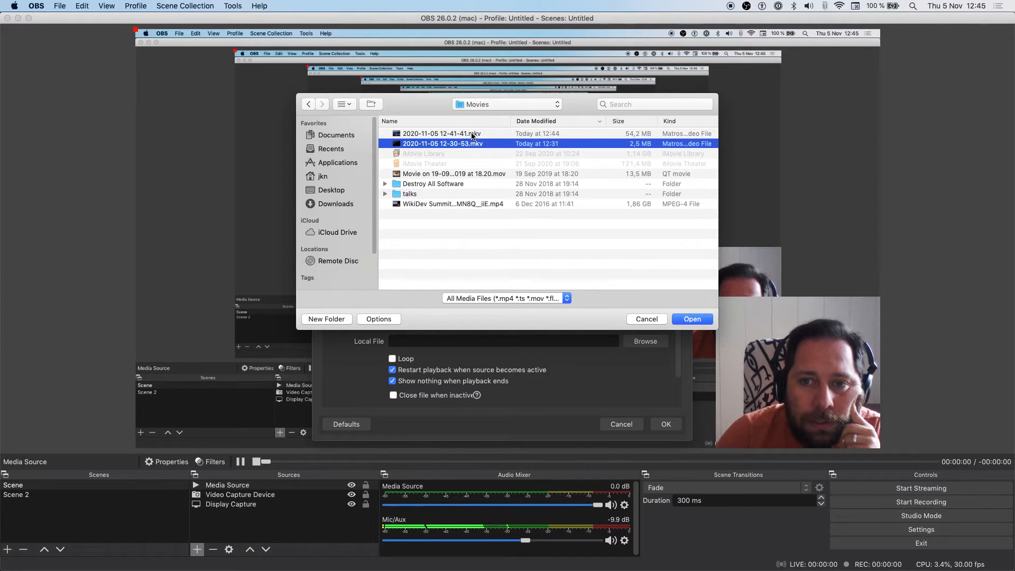
left_click(465, 137)
left_click(692, 319)
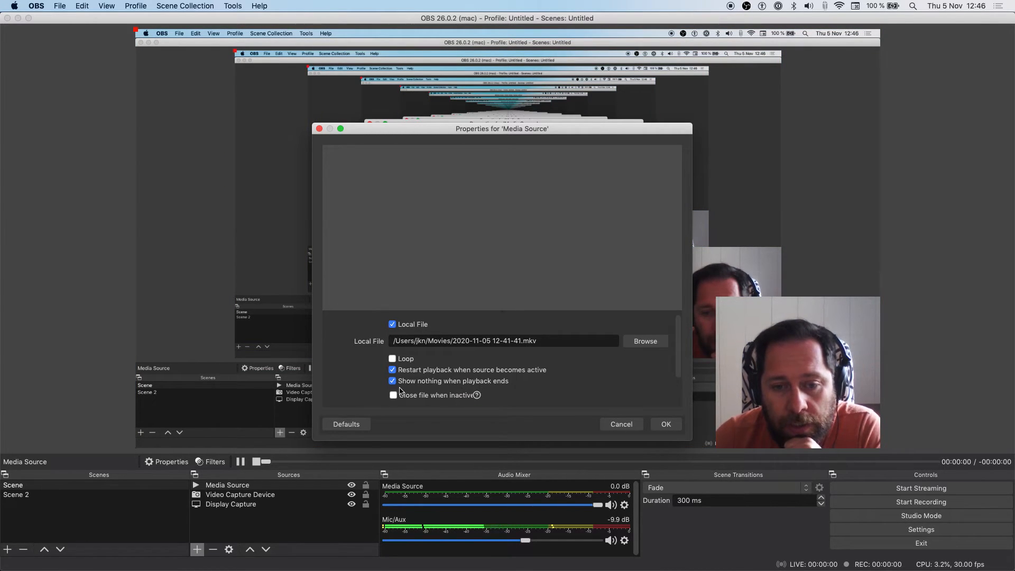
left_click(665, 424)
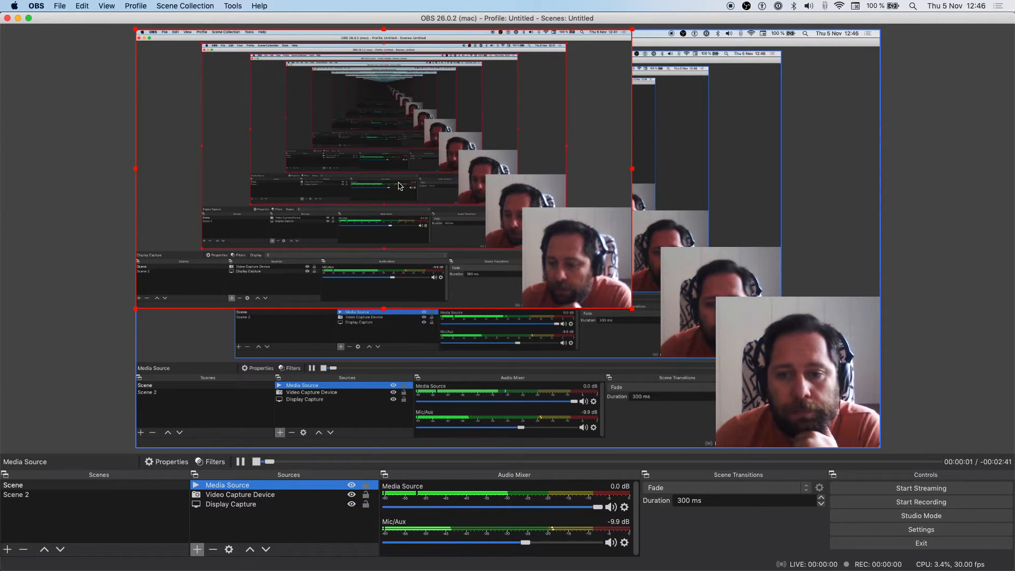
Position and enlarge the media source to fill the whole canvas, and select the Video Capture Device source.
left_click_drag(398, 158, 481, 247)
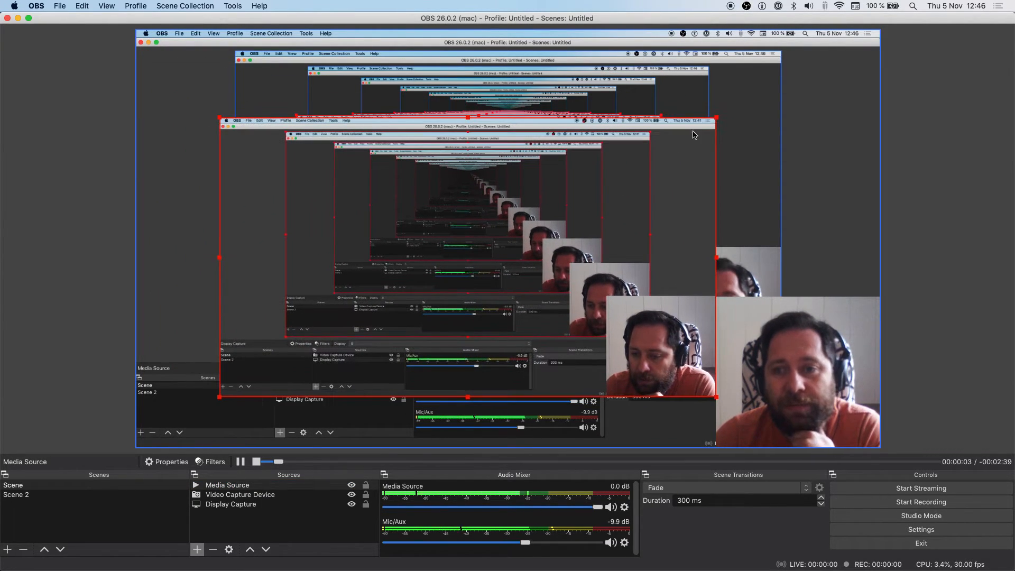
left_click_drag(601, 279, 570, 267)
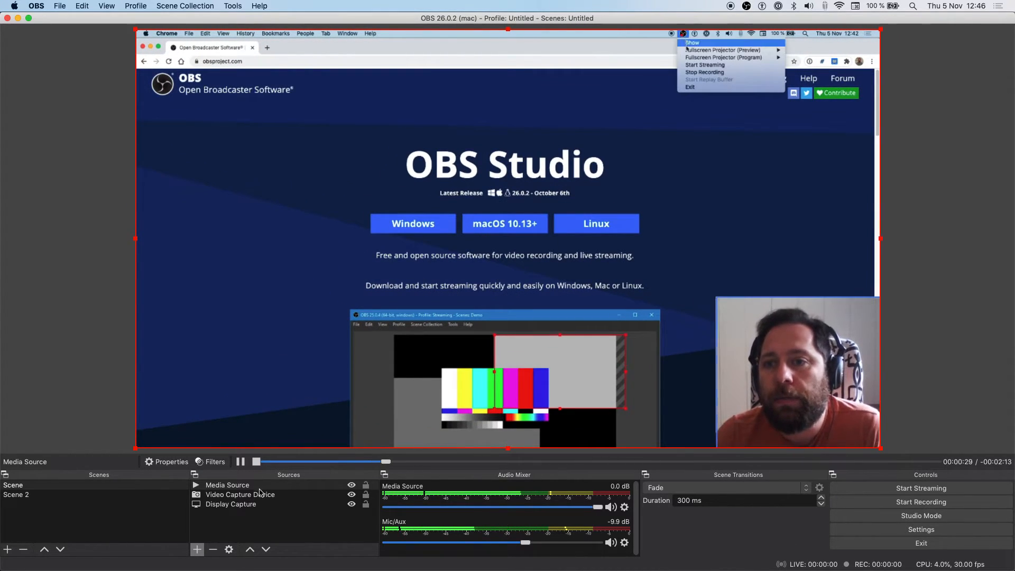
left_click(239, 494)
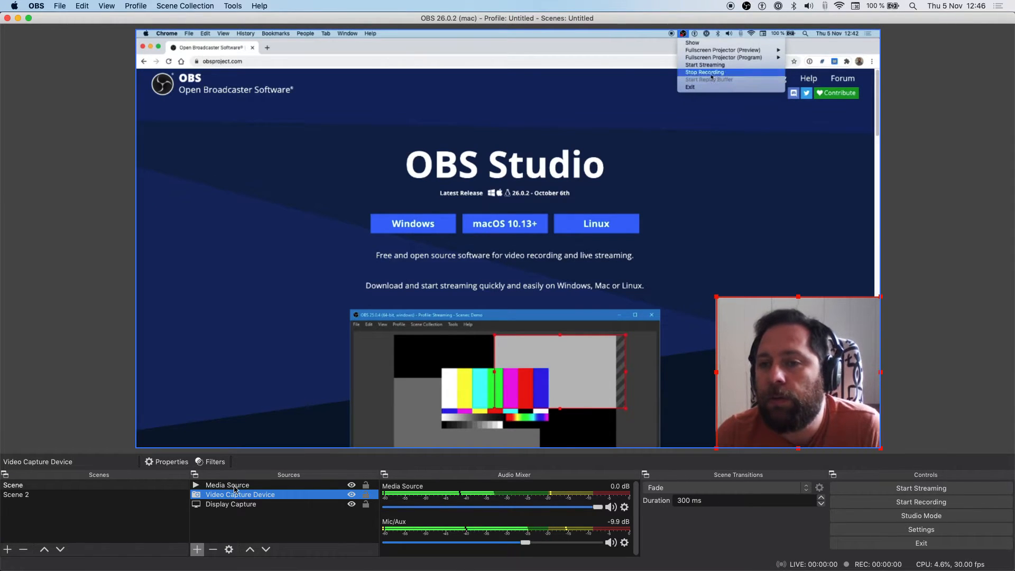
Move the Video Capture Device source above the Media Source in the scene's source order.
left_click(239, 486)
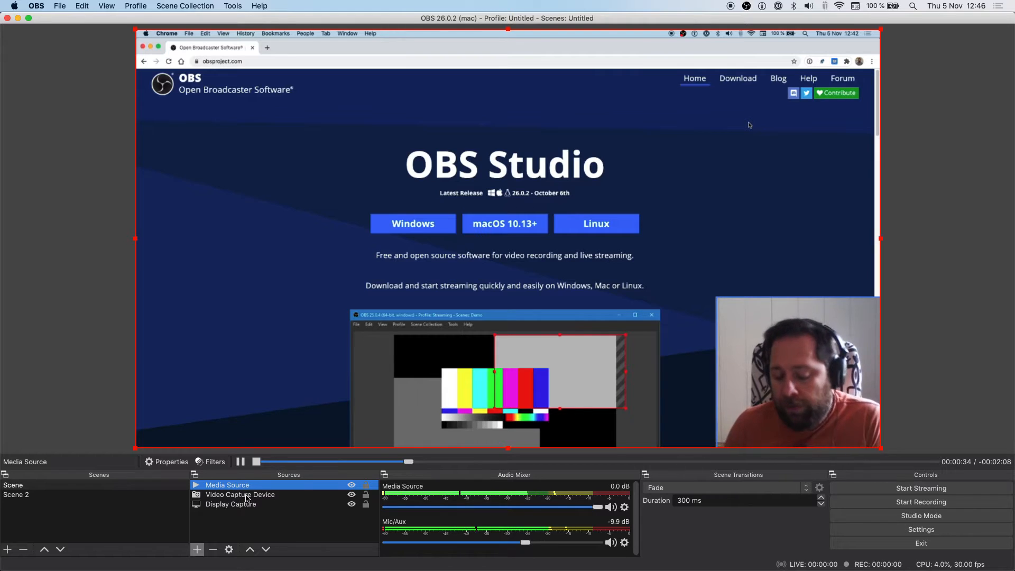
left_click(232, 496)
left_click_drag(231, 498, 232, 482)
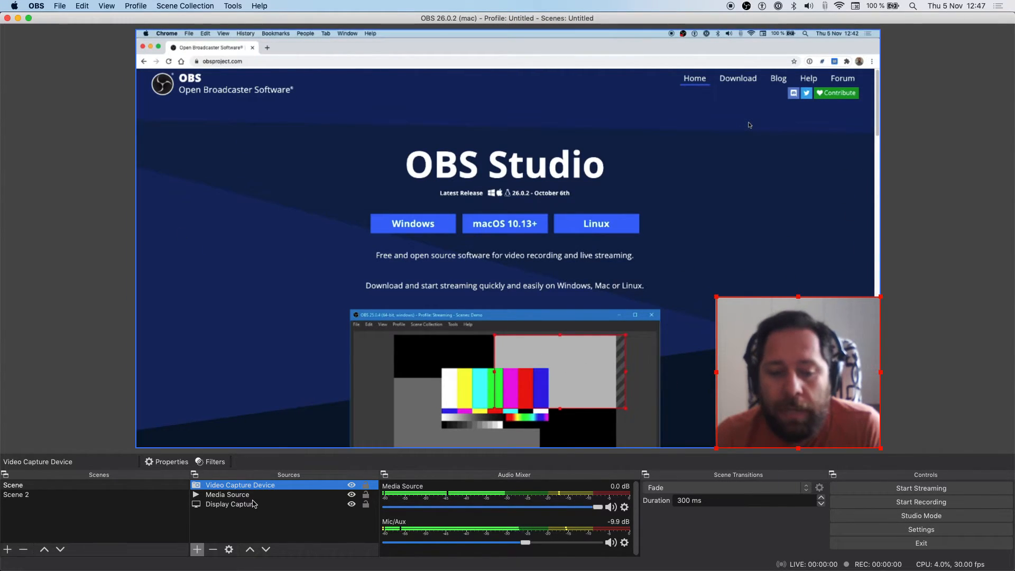
left_click(196, 550)
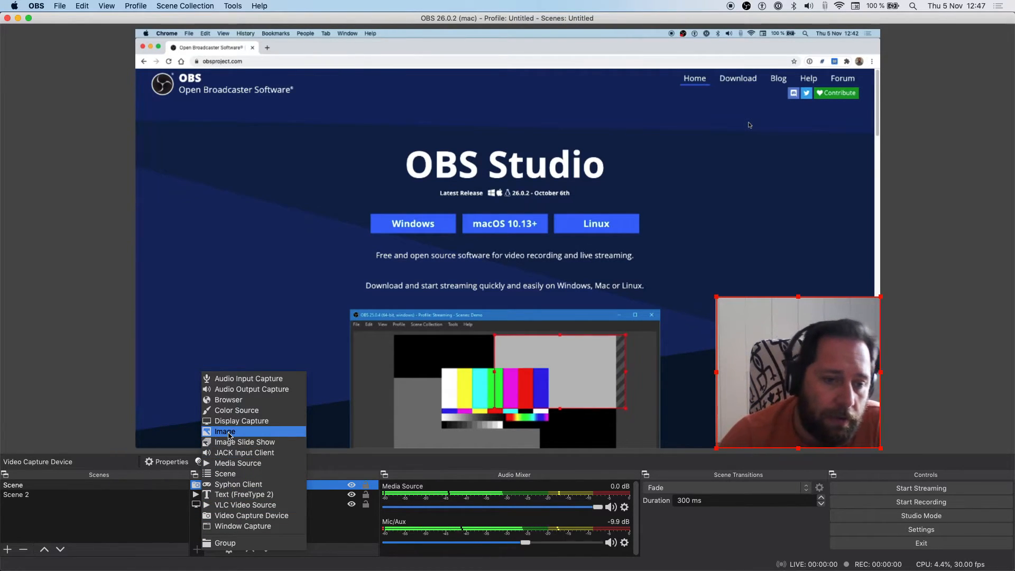
left_click(702, 198)
left_click(742, 199)
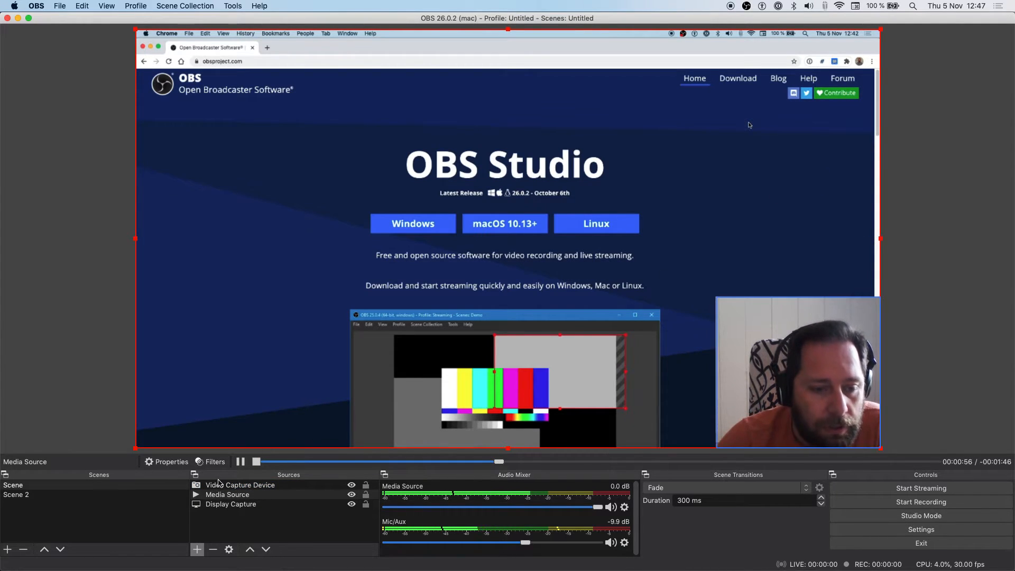
Remove the Video Capture Device source from the scene and confirm the removal.
left_click(218, 484)
right_click(238, 485)
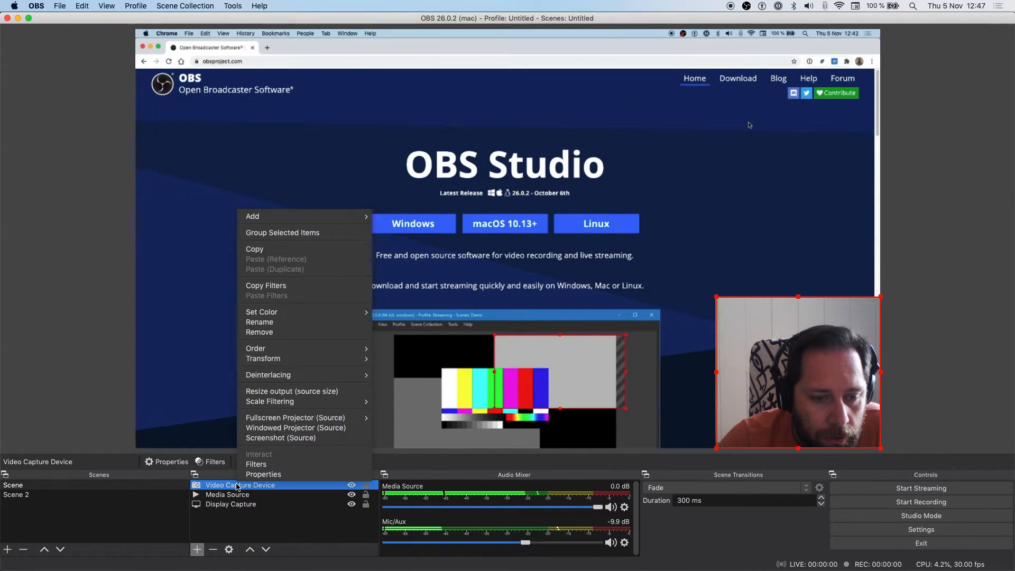
left_click(229, 484)
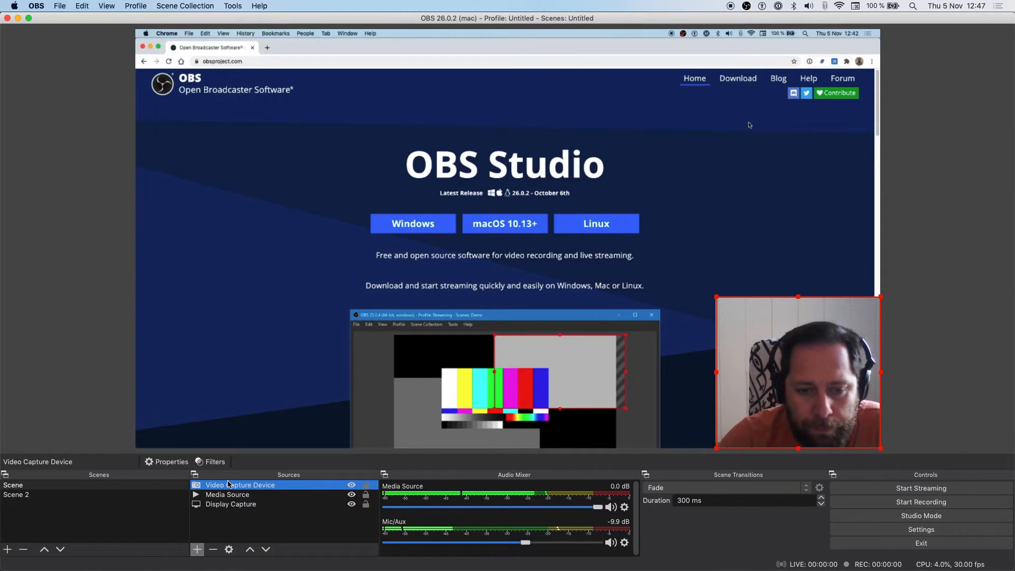
key("Delete")
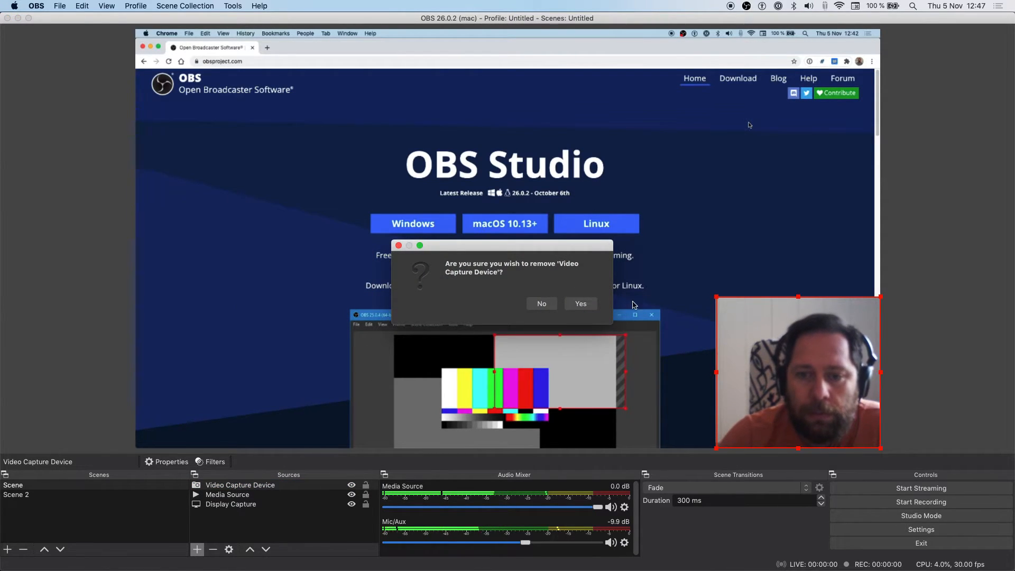
key("Return")
Select the Media Source and shrink it from its bottom-right corner to about two-thirds of the canvas width.
left_click(239, 486)
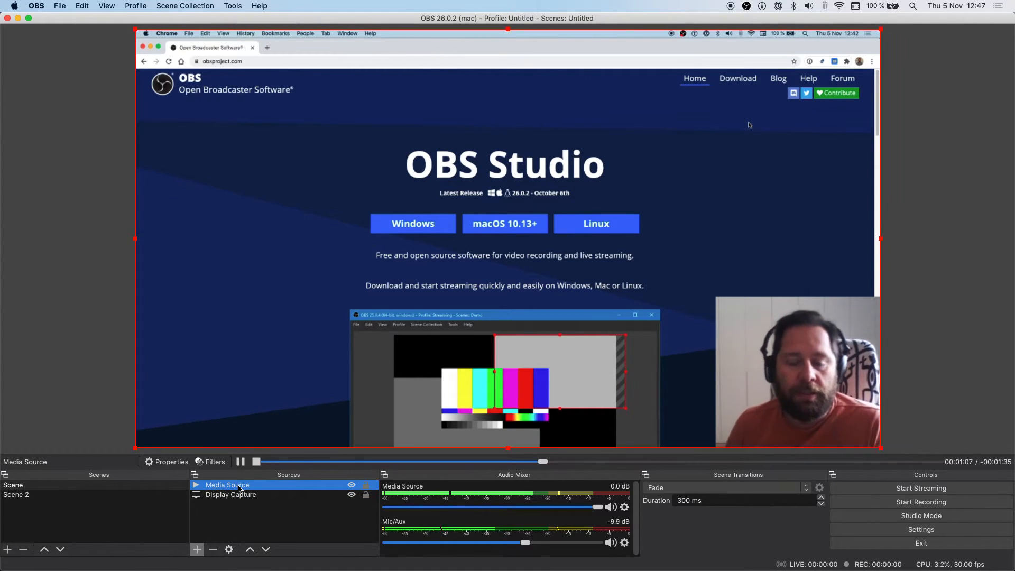
left_click(238, 497)
left_click(241, 485)
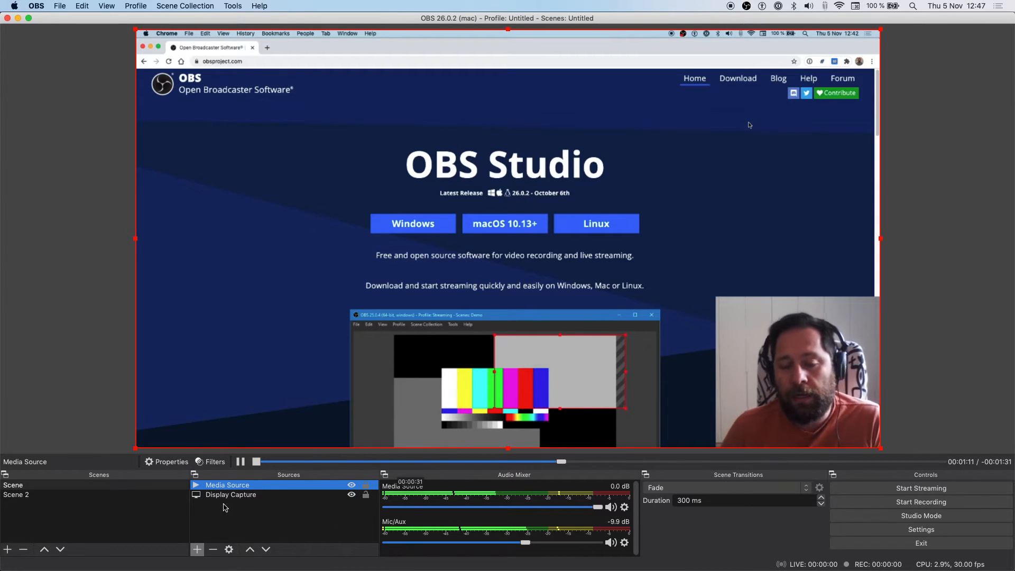
left_click(856, 237)
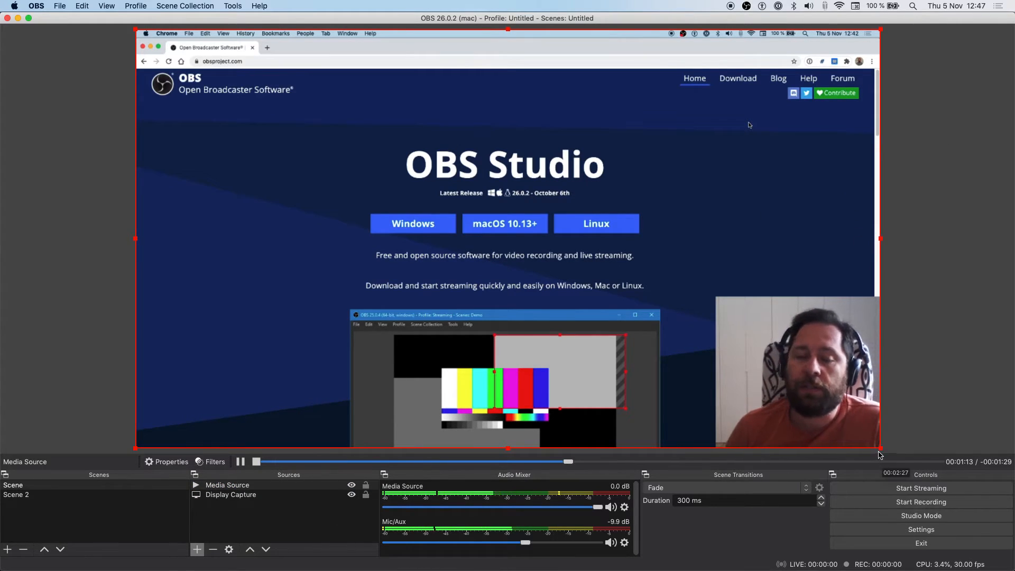
left_click_drag(881, 447, 628, 306)
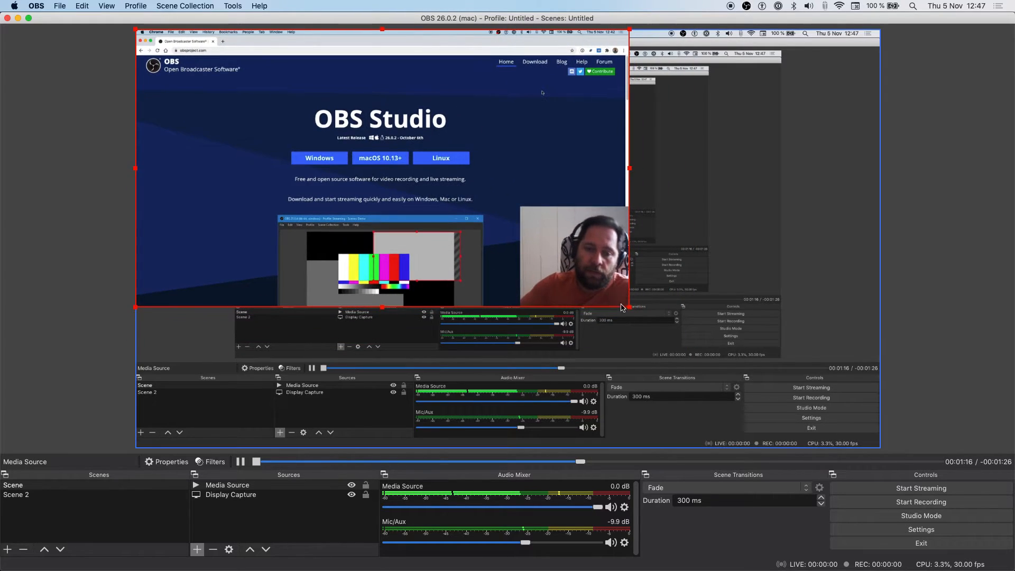
left_click(417, 200)
Remove the Media Source from the scene and confirm the removal.
left_click(226, 485)
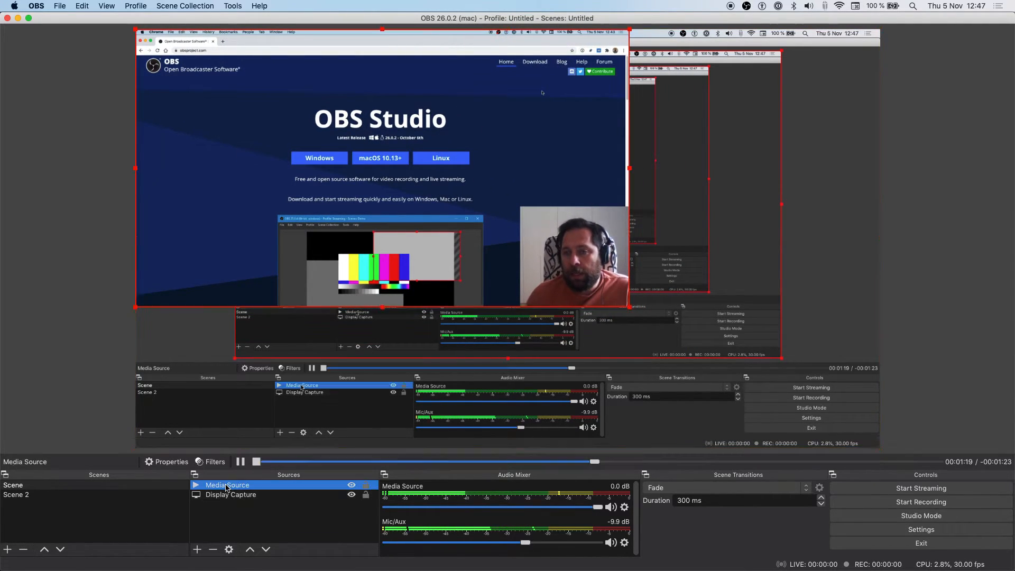
right_click(226, 486)
left_click(211, 485)
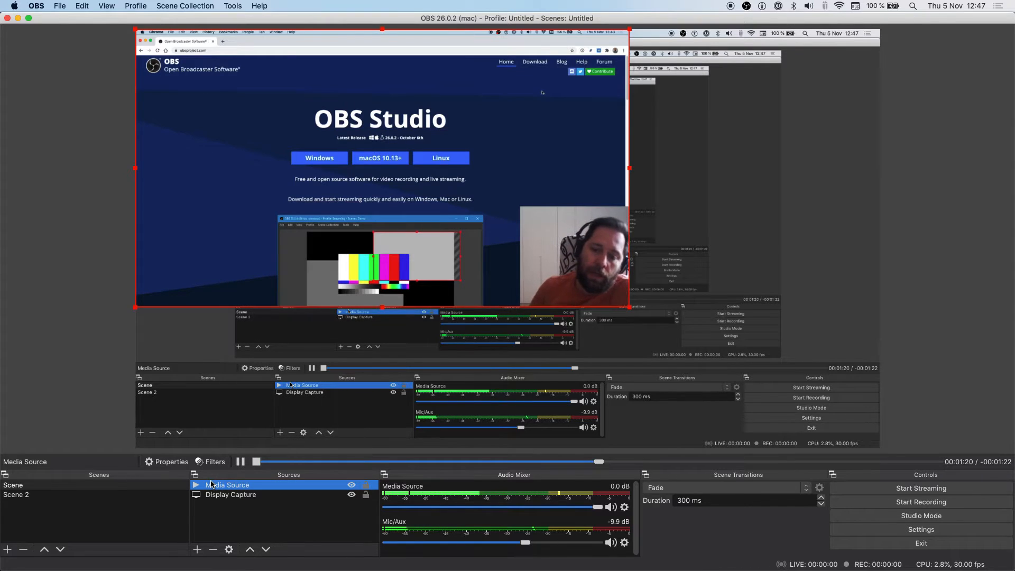
key("BackSpace")
key("Return")
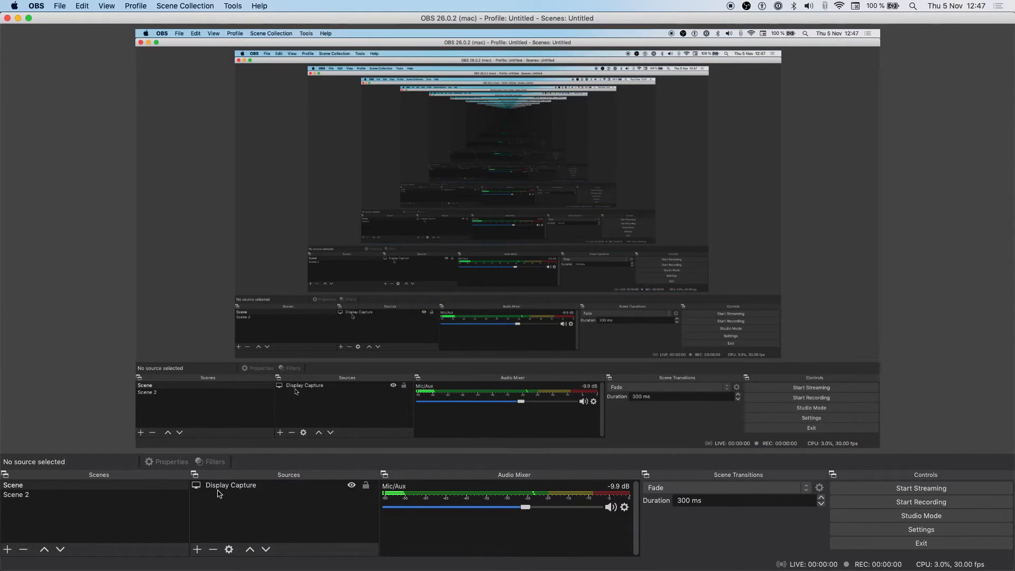
Add a new Video Capture Device source with its default name, using the Live! Cam Connect HD VF0750 camera.
left_click(224, 490)
left_click(196, 549)
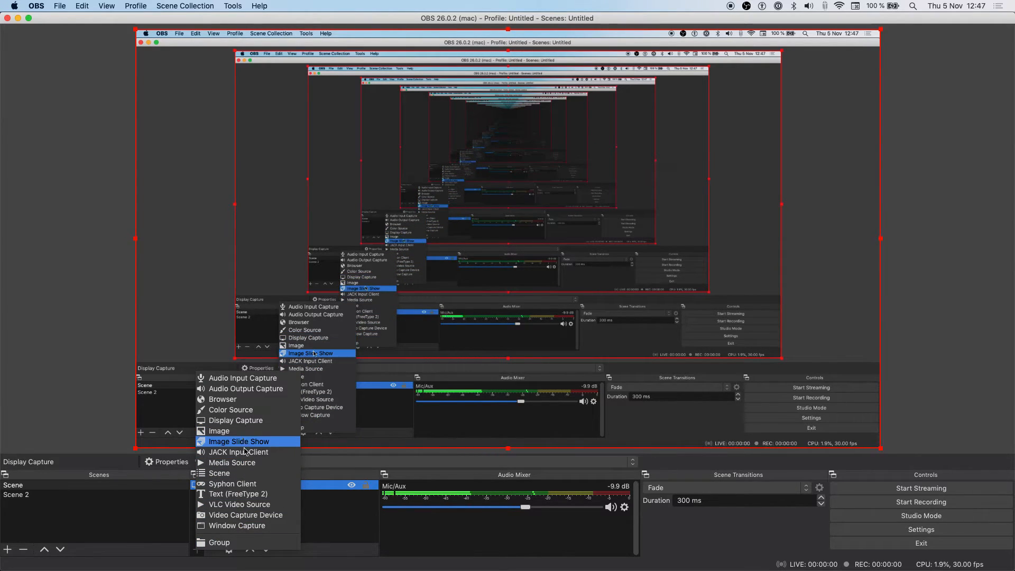
left_click(245, 515)
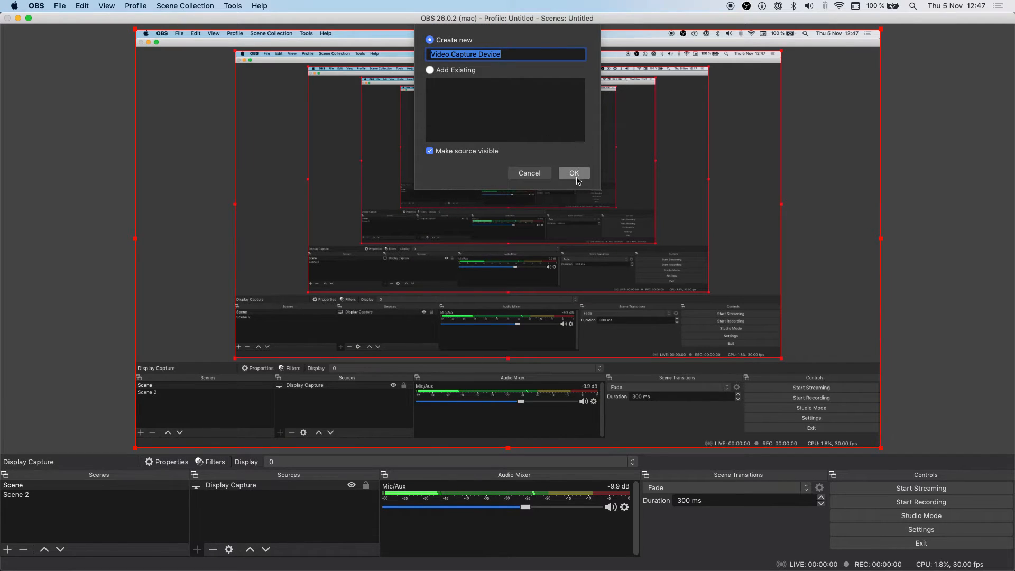
left_click(574, 174)
left_click(492, 340)
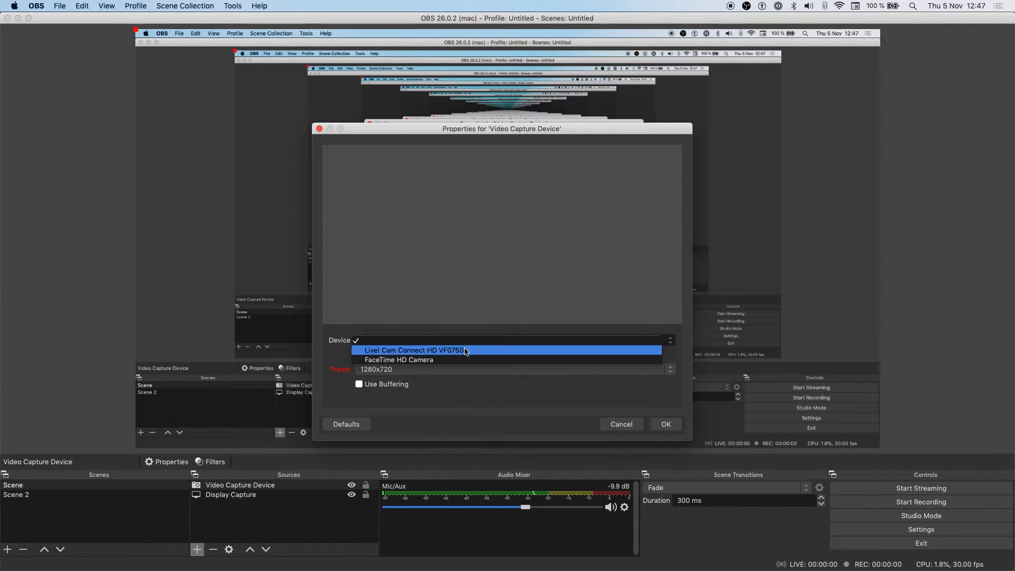
left_click(463, 351)
left_click(668, 423)
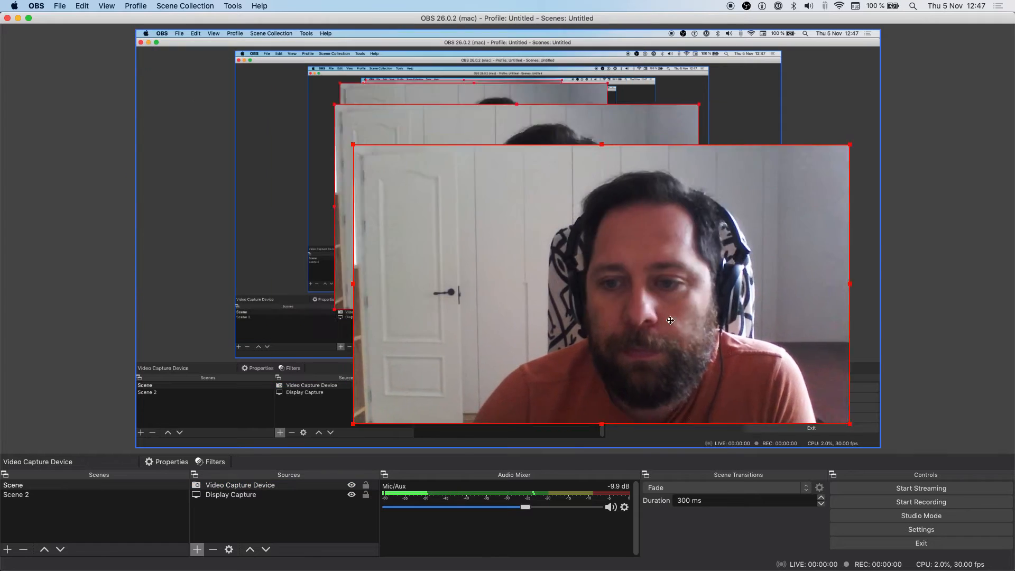
Shrink the webcam into the canvas's bottom-right corner, and scale the display capture to about 70% of the canvas width, slightly inset from the top-left.
left_click_drag(670, 320, 701, 346)
left_click_drag(383, 169, 686, 332)
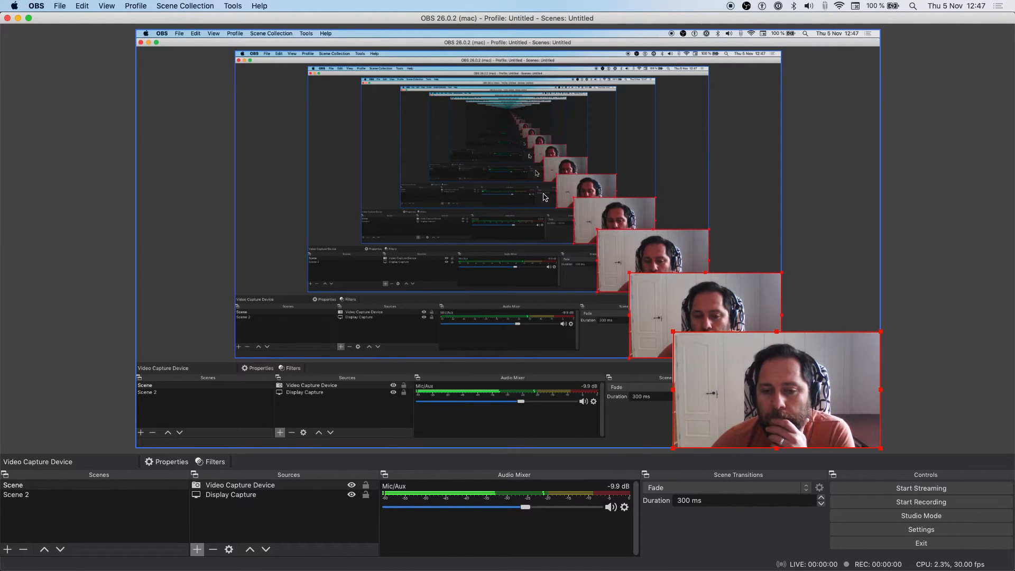
left_click(761, 220)
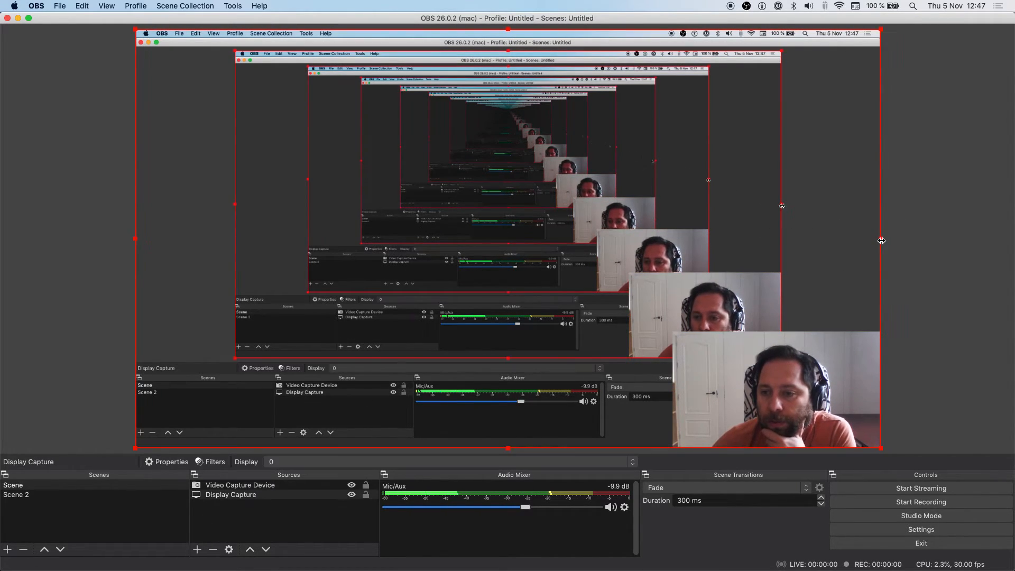
left_click_drag(879, 449, 625, 325)
left_click_drag(572, 229, 602, 255)
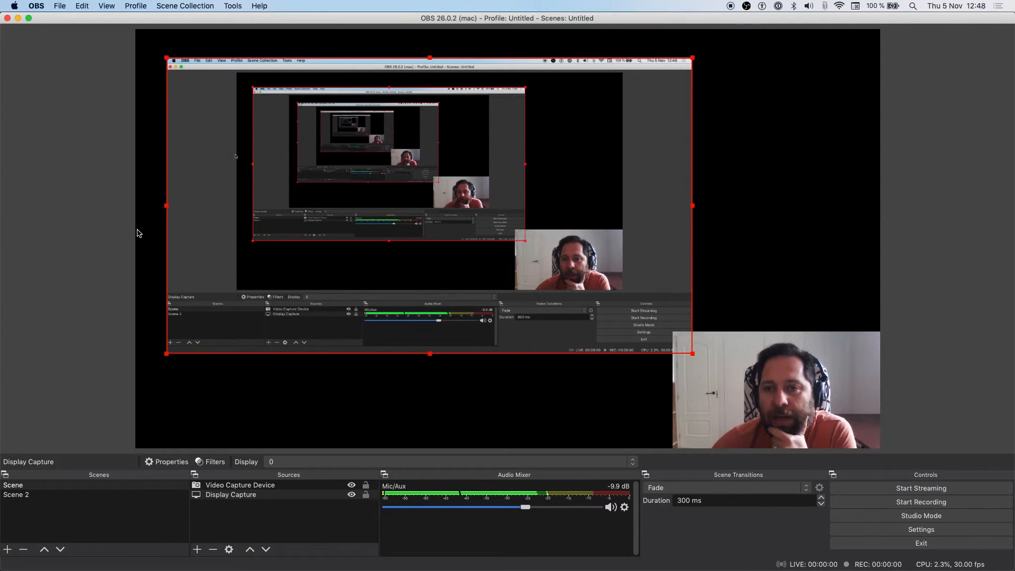
Add a new Image source with its default name, using Coolest_Tool_Award_2020_square_logo corner.png from the Downloads folder.
left_click(197, 549)
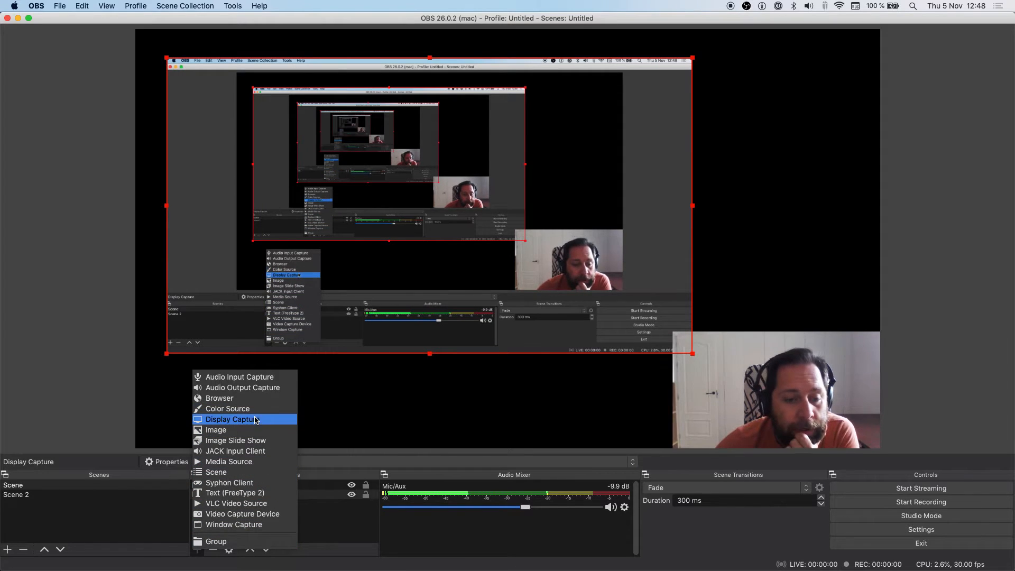
left_click(252, 431)
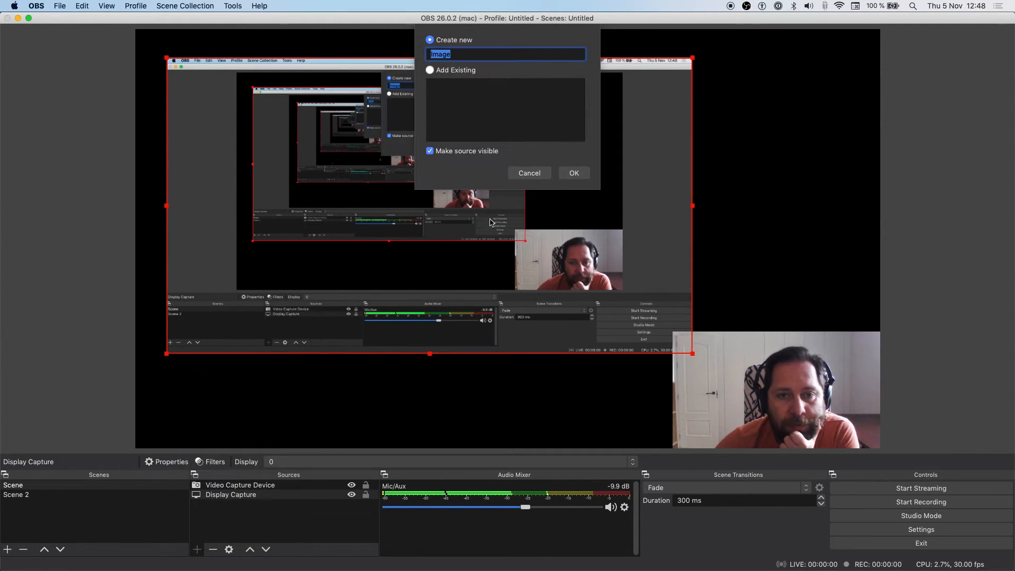
left_click(572, 173)
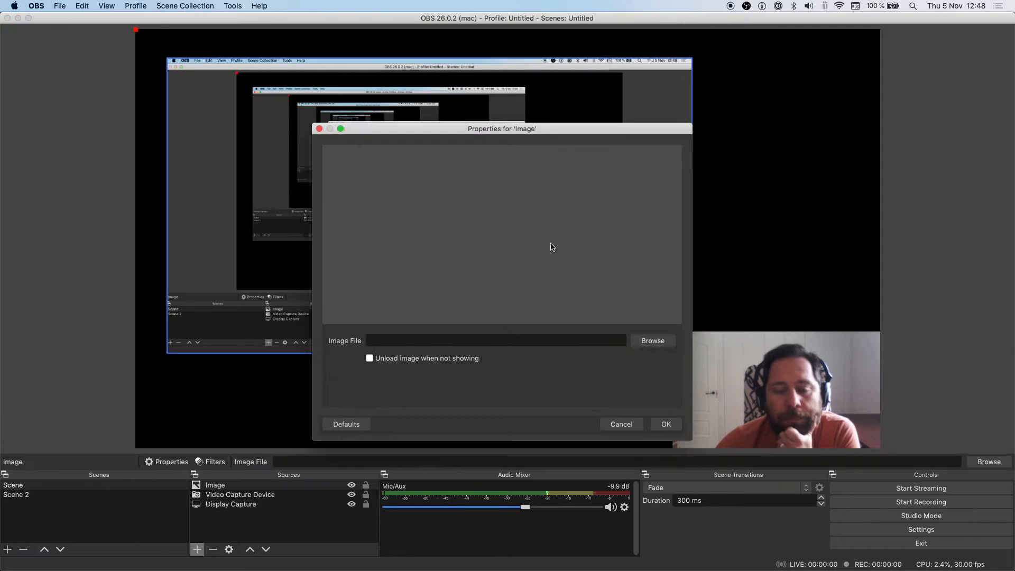
left_click(646, 343)
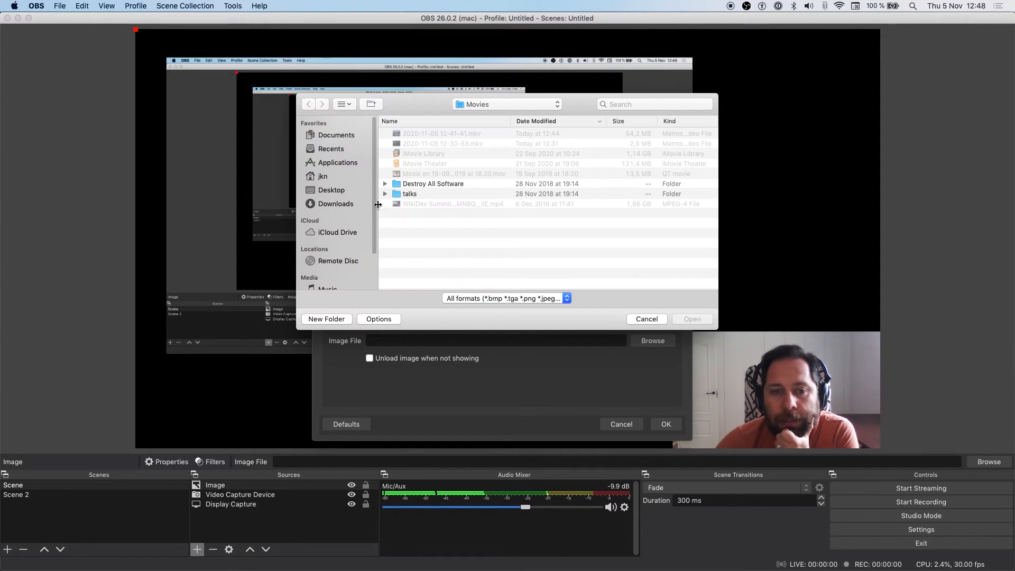
left_click(331, 203)
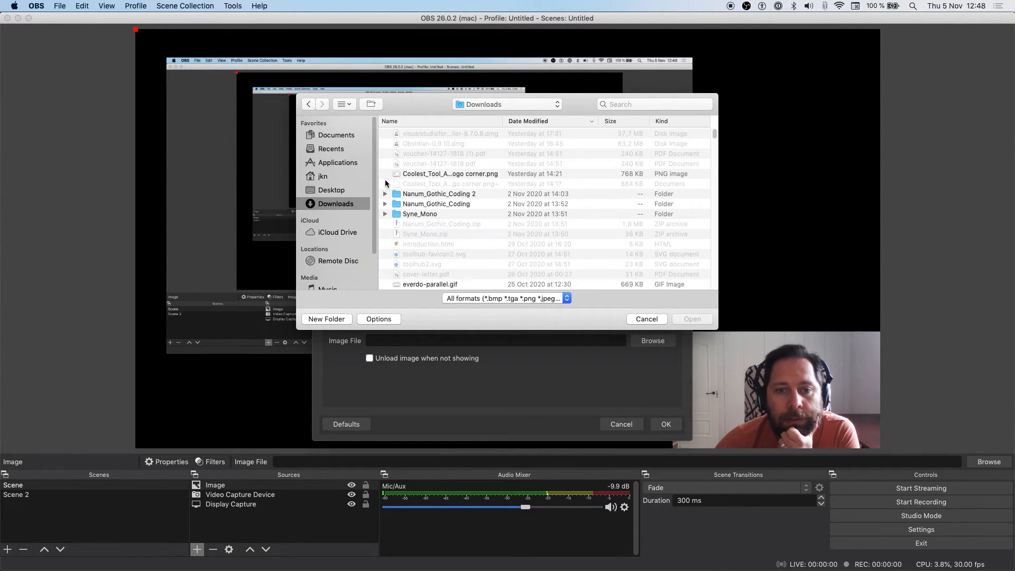
left_click(471, 177)
double_click(472, 177)
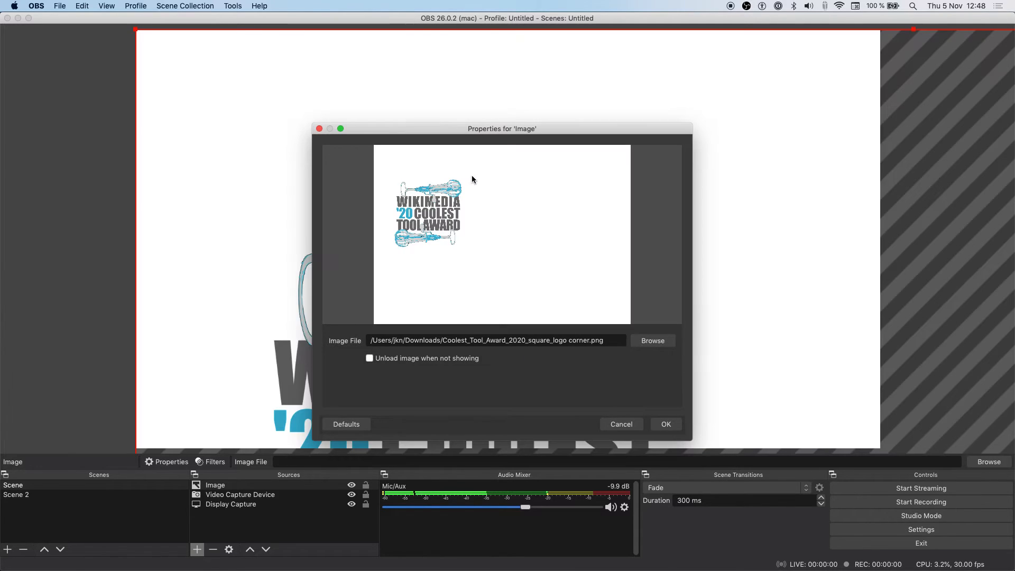
left_click(667, 425)
Apply the Fit to screen transform to the oversized logo image.
left_click_drag(788, 304, 770, 223)
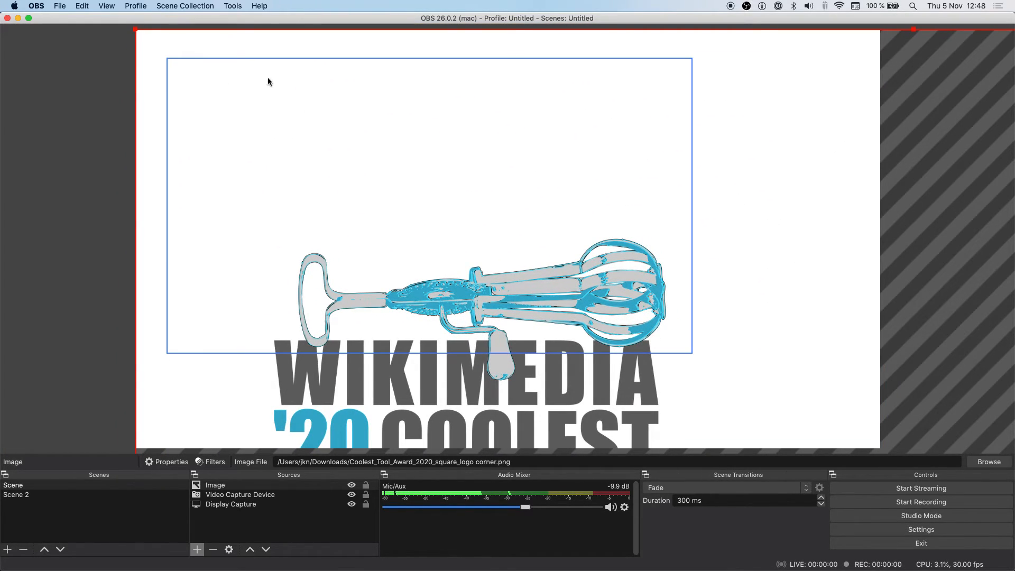
right_click(239, 99)
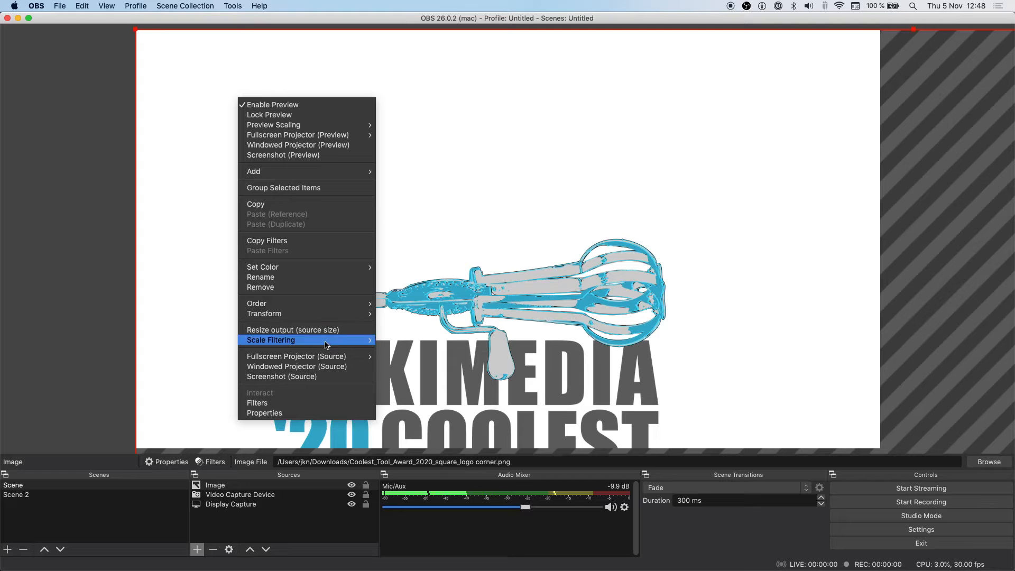
mouse_move(328, 317)
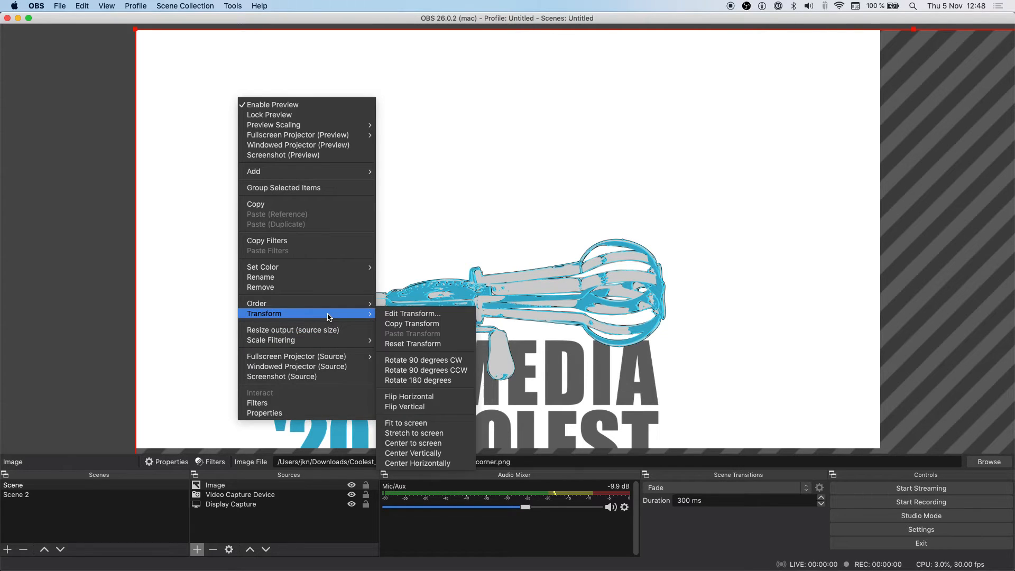
left_click(424, 423)
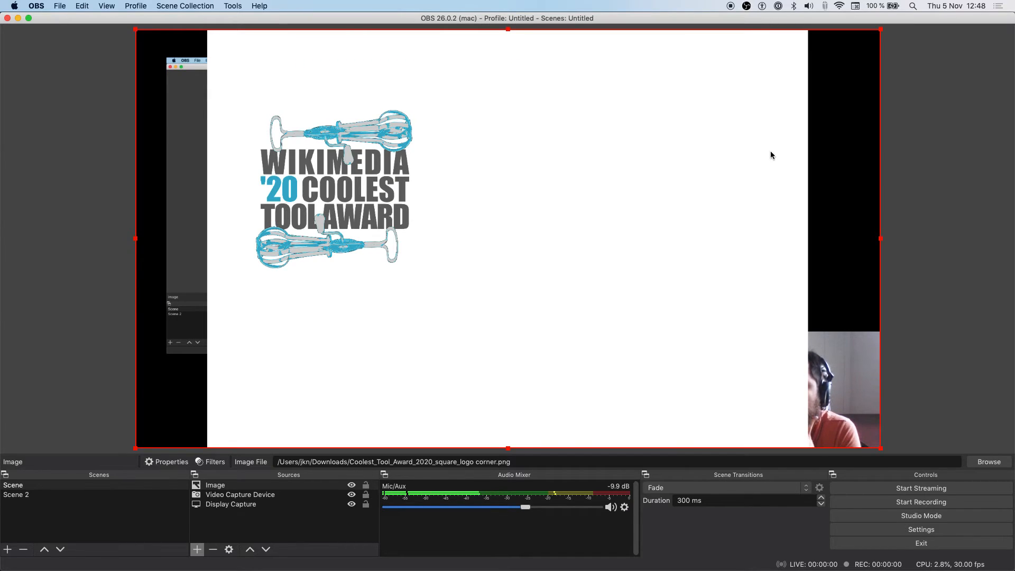
Narrow the logo image's bounding box to about three-quarters of the canvas width and center it to the screen.
left_click_drag(882, 239, 714, 243)
right_click(523, 232)
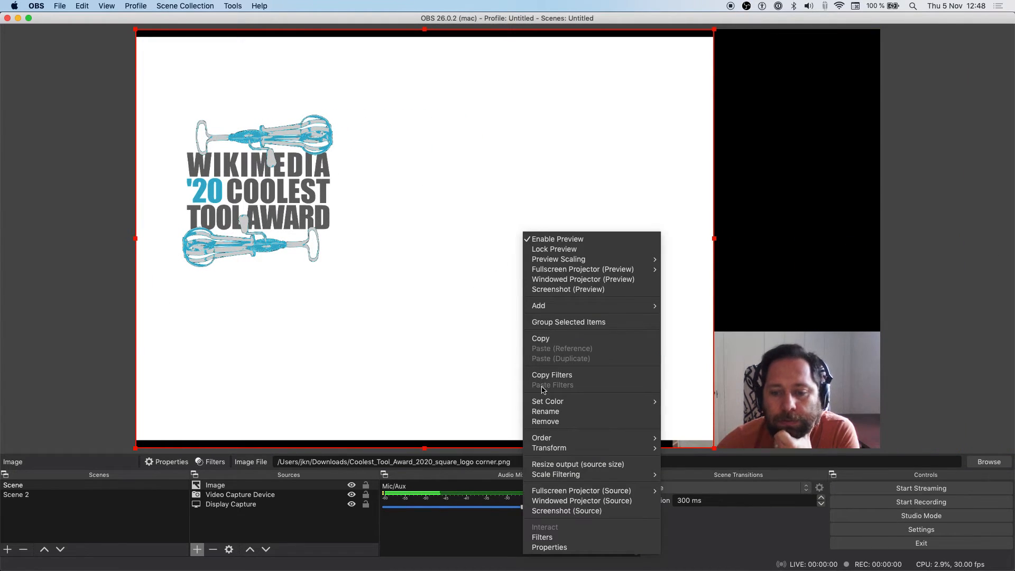
mouse_move(571, 448)
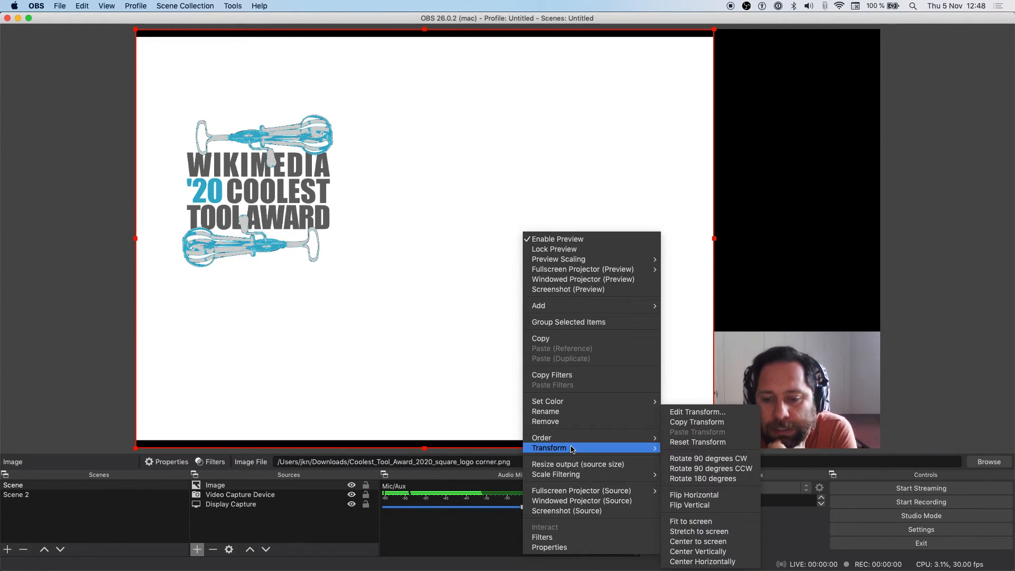
left_click(725, 543)
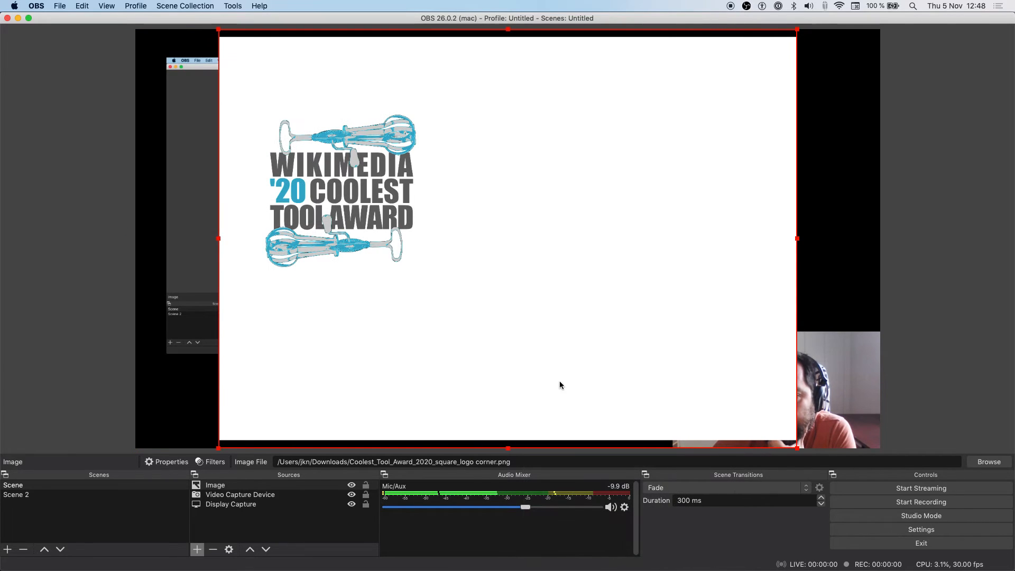
Stretch the logo image to the screen and move it below the webcam and display capture in the source order.
right_click(596, 341)
mouse_move(681, 239)
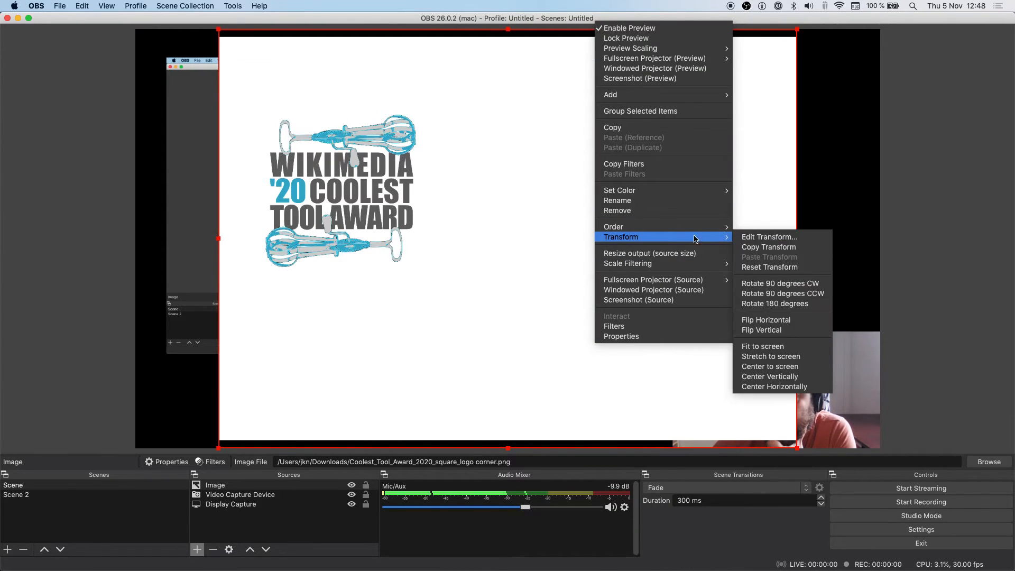
left_click(775, 357)
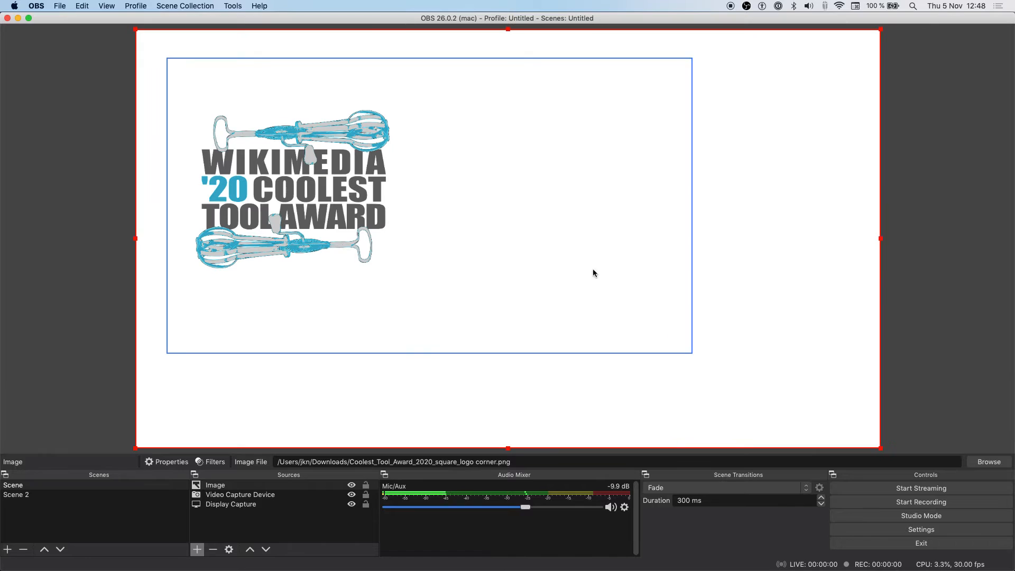
left_click_drag(224, 486, 228, 520)
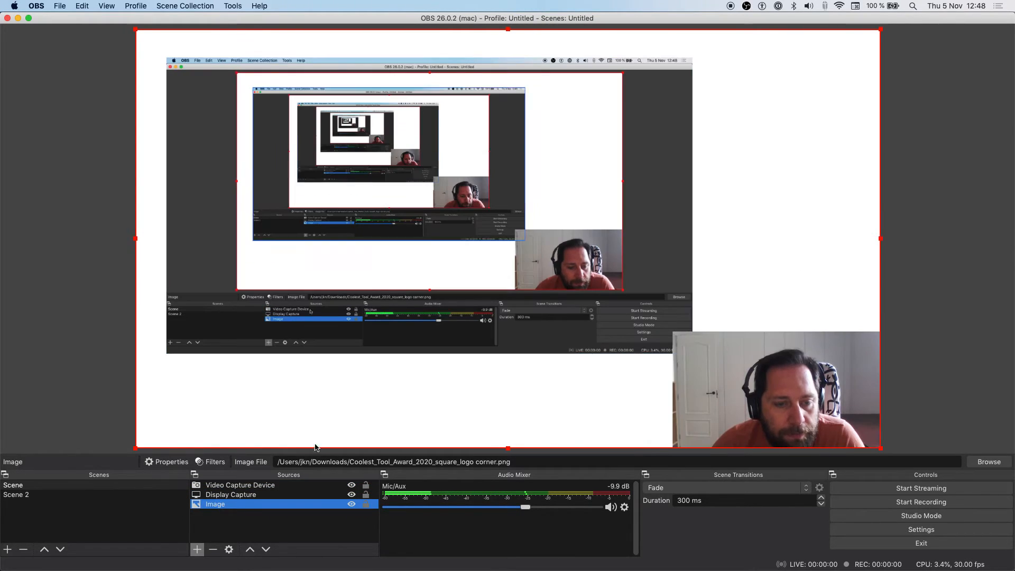
left_click(532, 198)
left_click(839, 317)
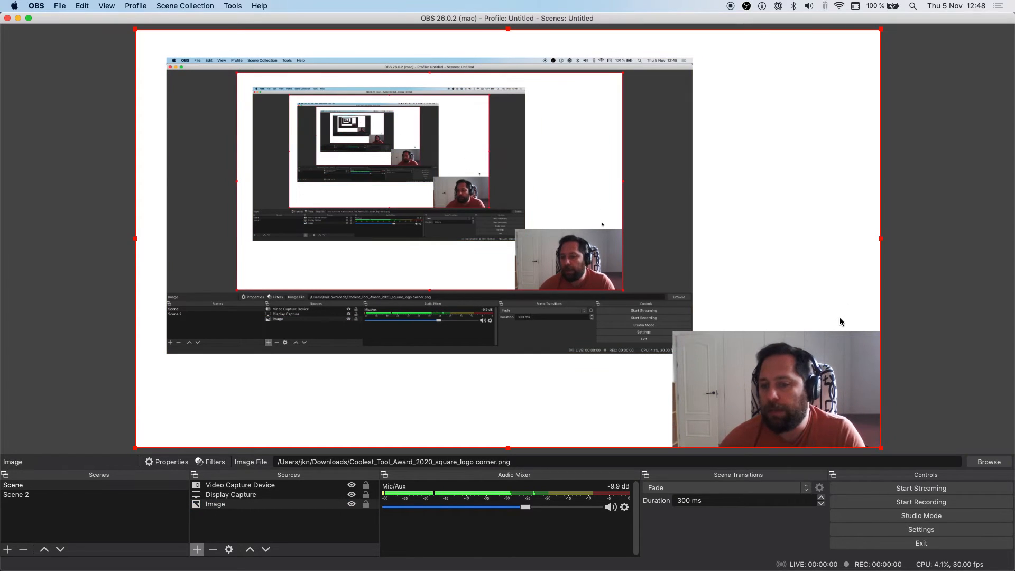
mouse_move(520, 219)
left_mouse_down()
mouse_move(716, 199)
mouse_move(669, 211)
left_mouse_up()
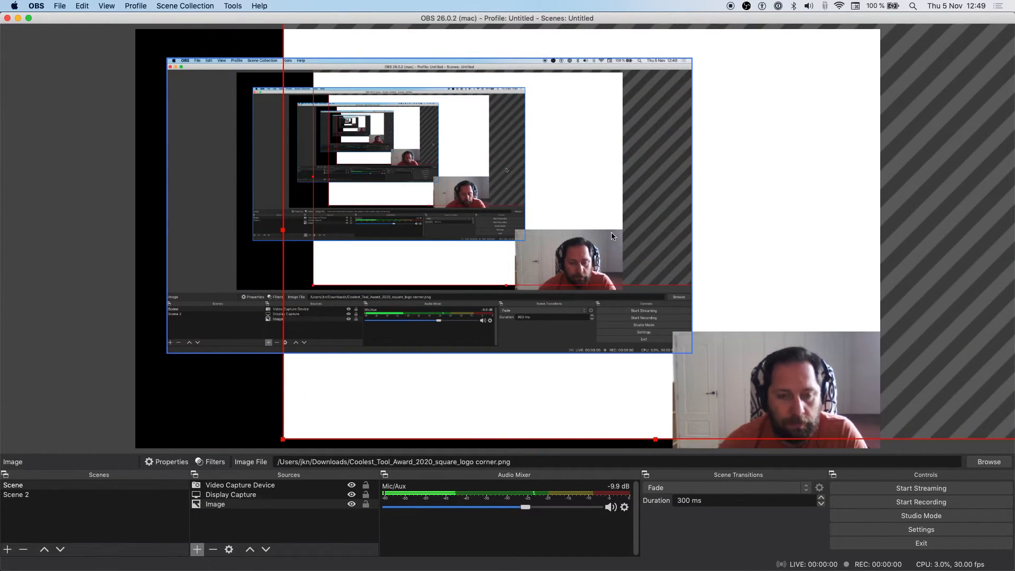
left_click(210, 413)
left_click(340, 410)
left_click_drag(340, 410, 235, 412)
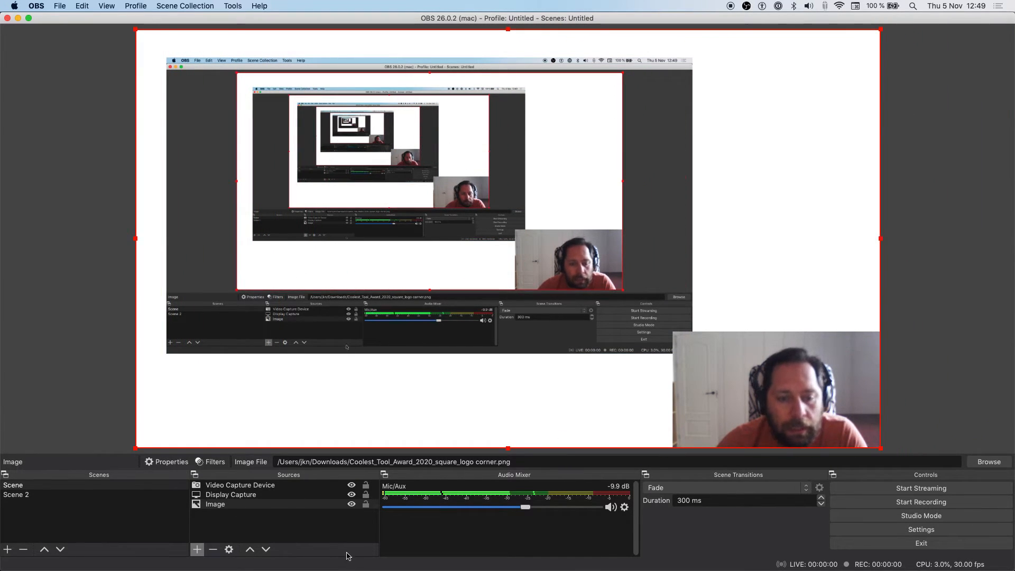
Shrink the display capture to just over half the canvas width in the upper-right area, and move the webcam beneath the logo.
left_click(225, 495)
left_click_drag(591, 282, 723, 267)
left_click_drag(299, 340, 404, 278)
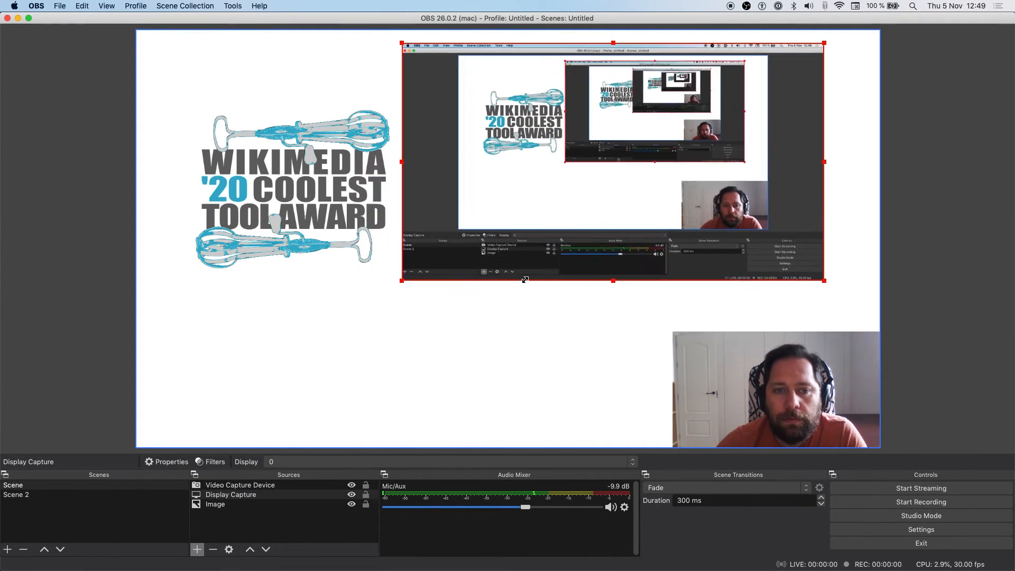
left_click_drag(589, 188, 614, 195)
left_click_drag(802, 385, 318, 354)
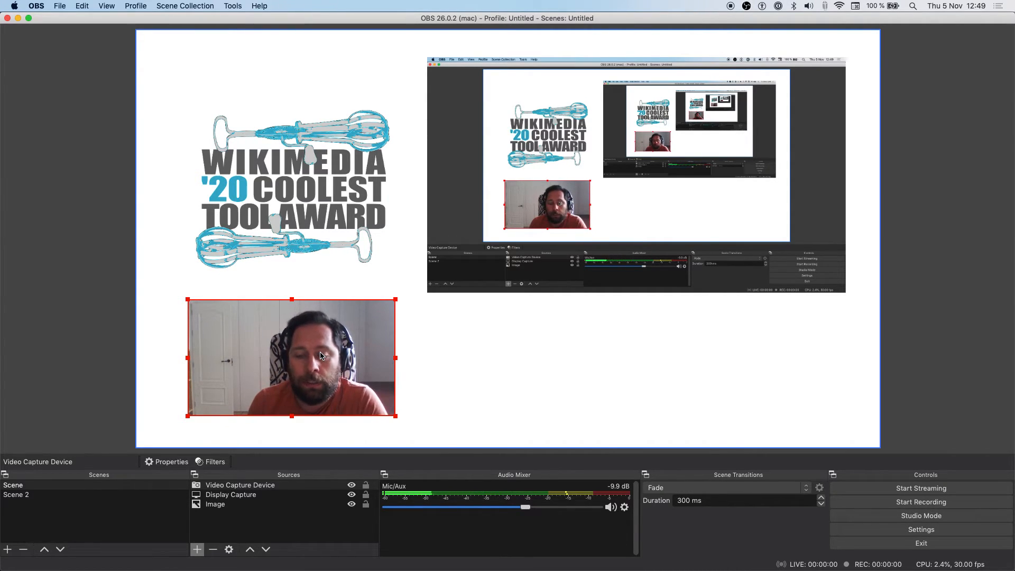
left_click(197, 549)
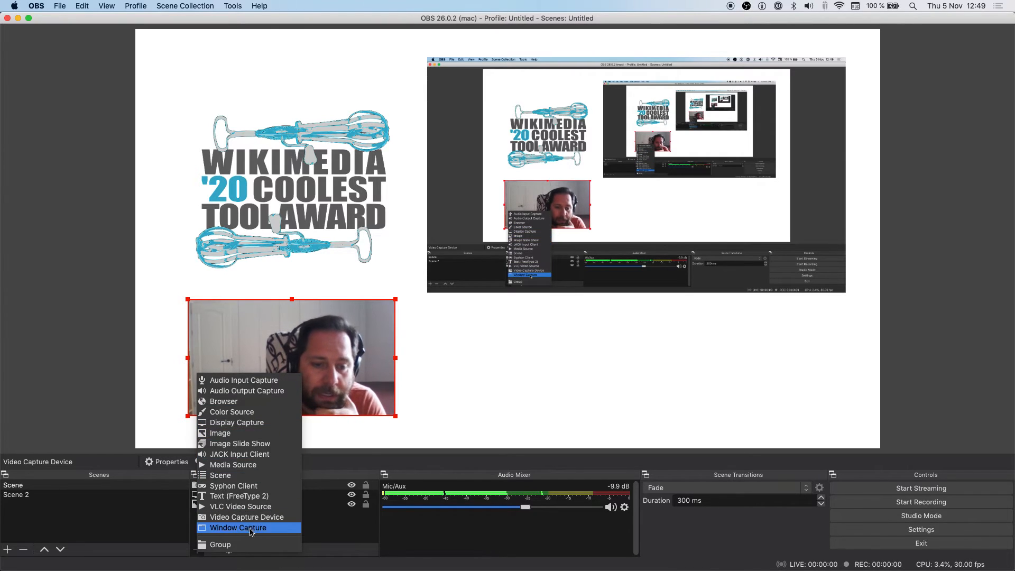
left_click(424, 390)
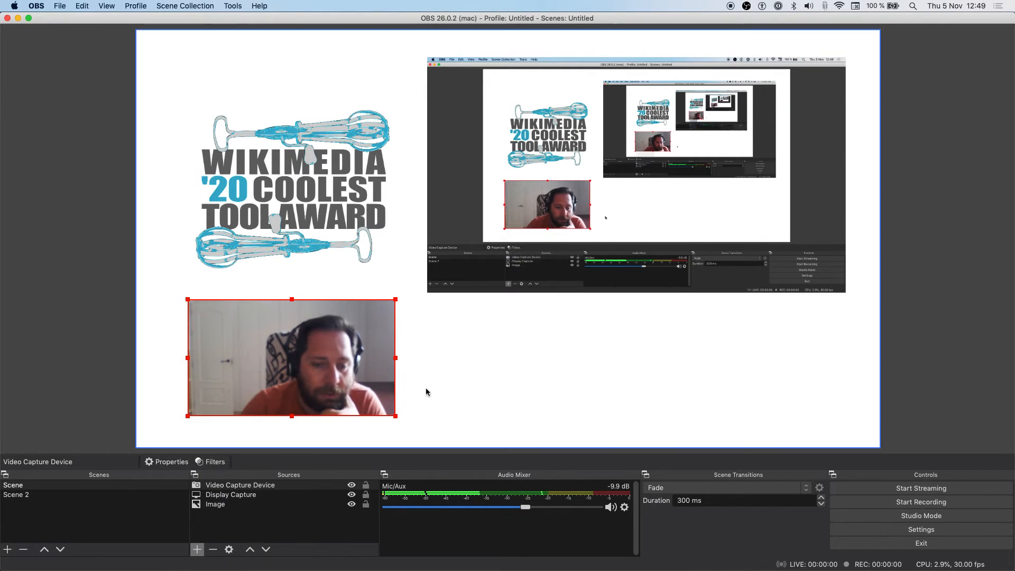
In Scene 2, add a new Video Capture Device source using Live! Cam Connect HD VF0750 and enlarge it to fill the canvas.
left_click(26, 486)
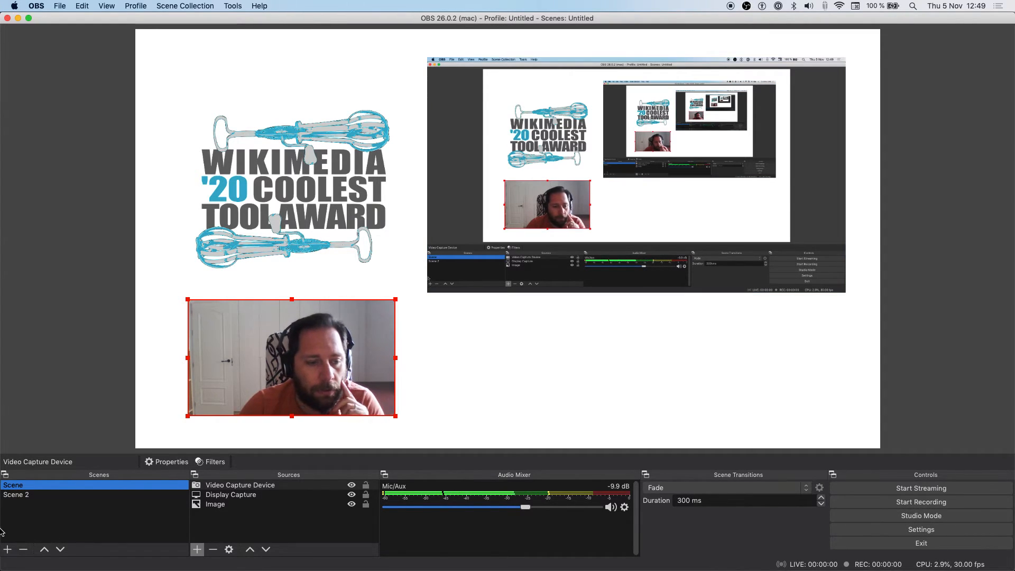
left_click(127, 494)
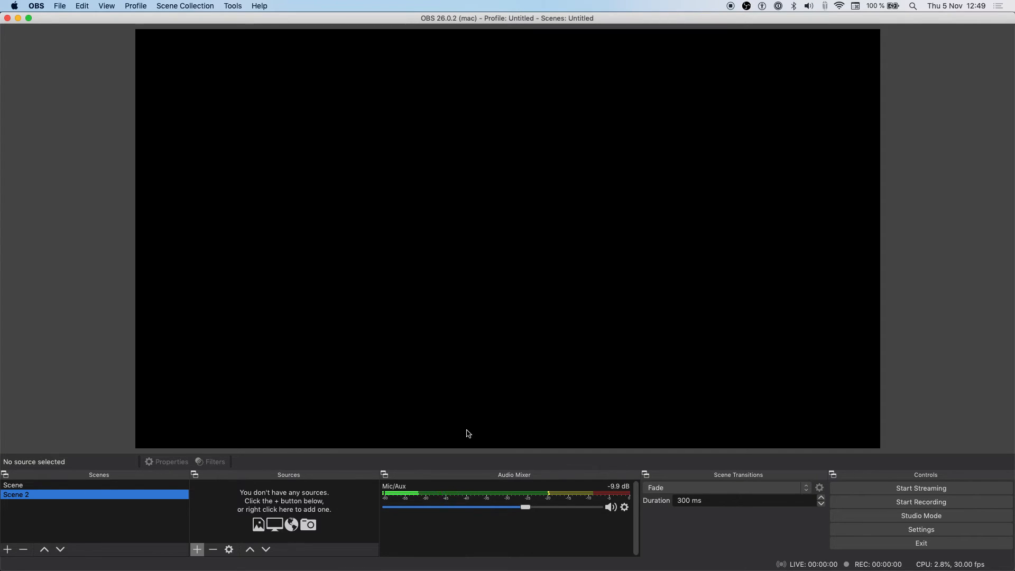
left_click(197, 549)
left_click(241, 514)
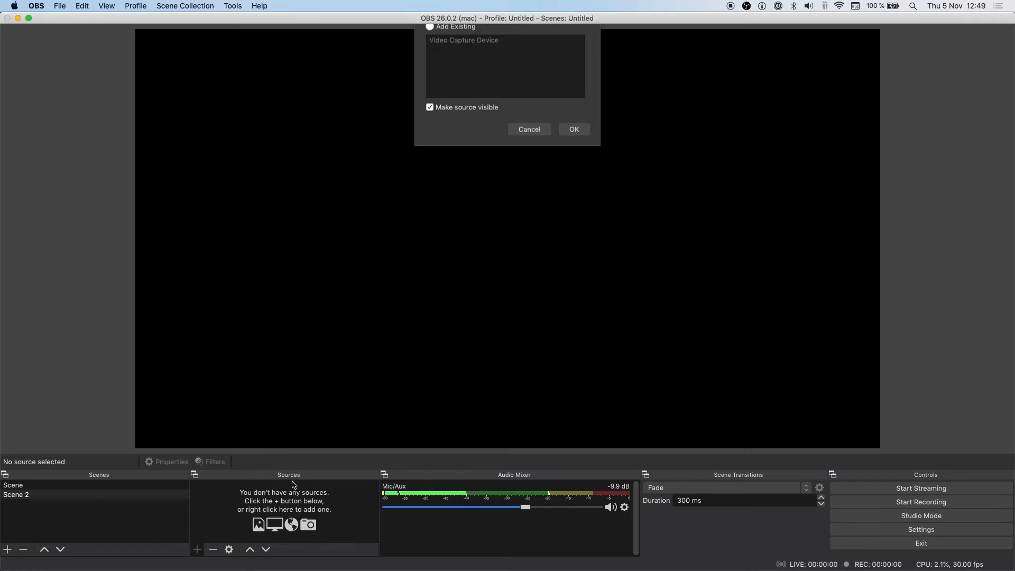
left_click(581, 172)
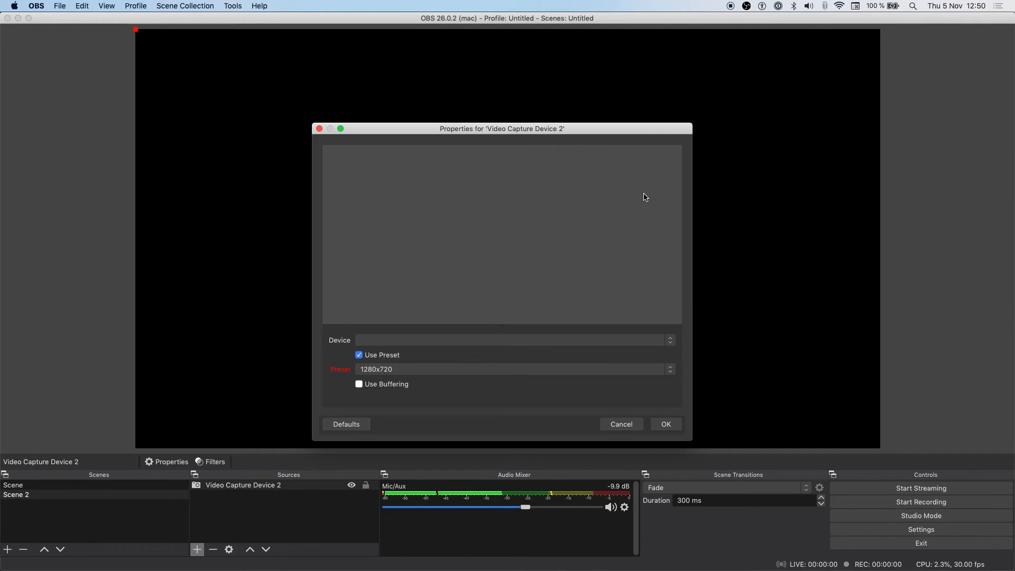
left_click(536, 342)
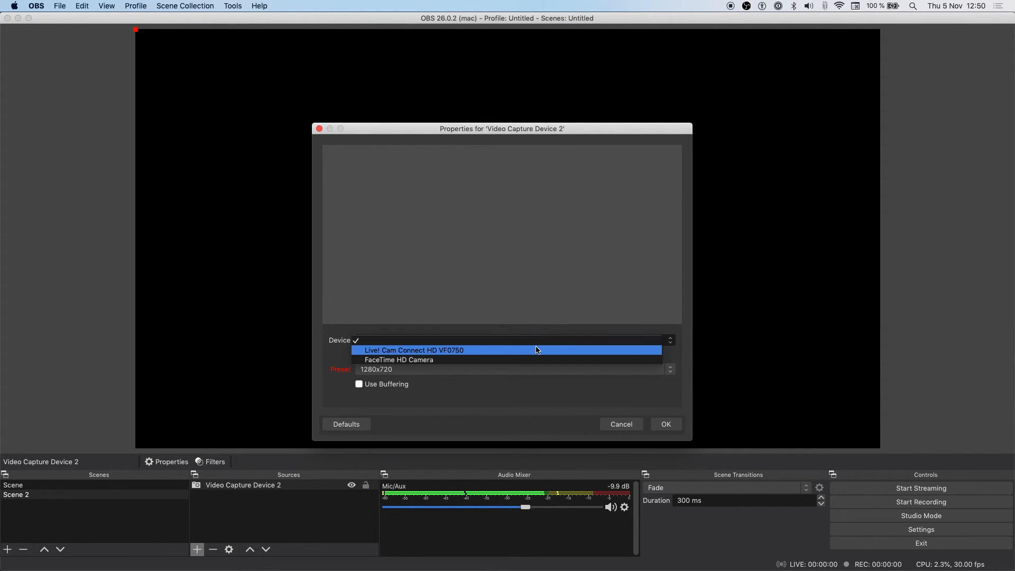
left_click(536, 349)
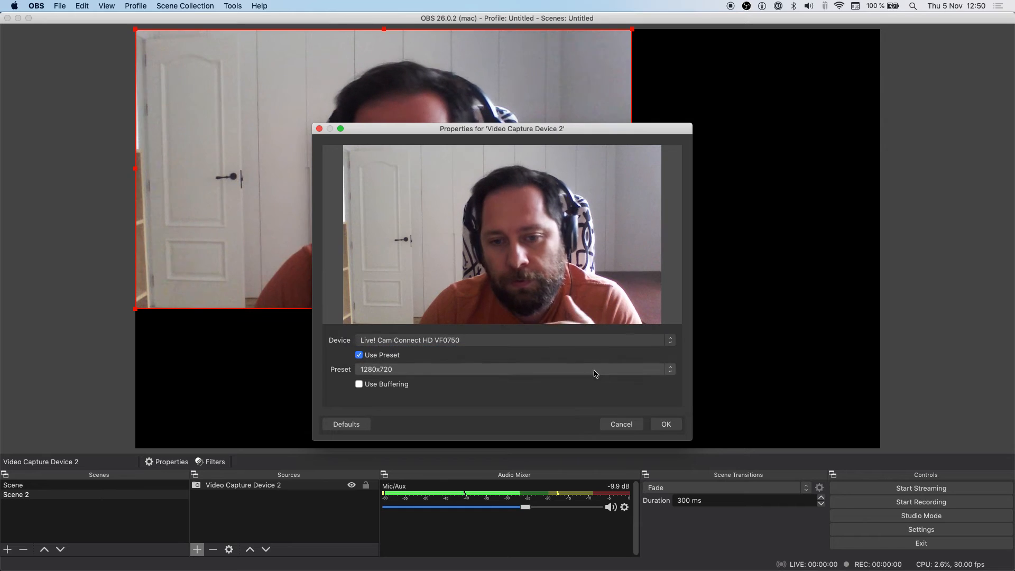
left_click(667, 425)
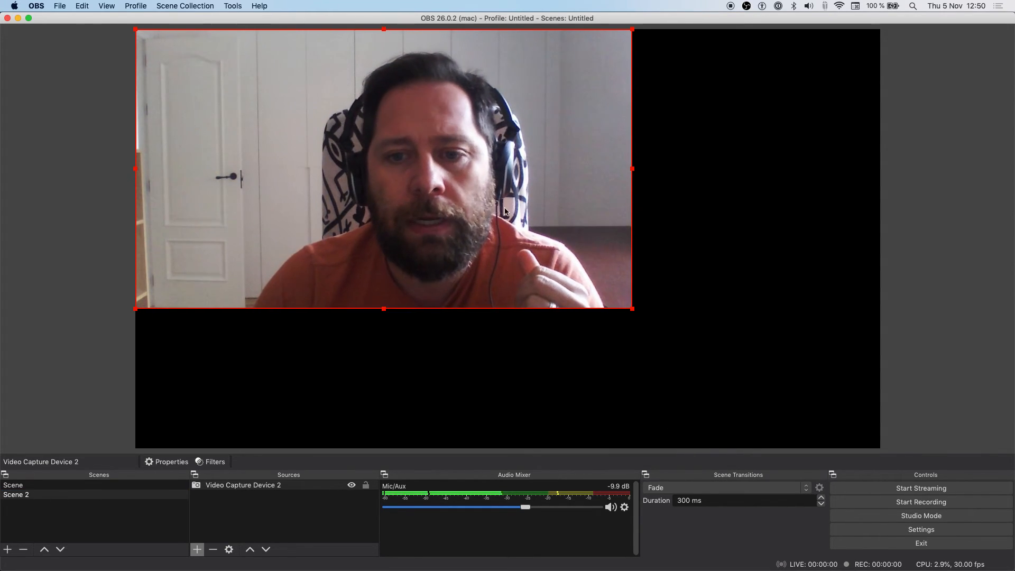
left_click_drag(632, 308, 880, 448)
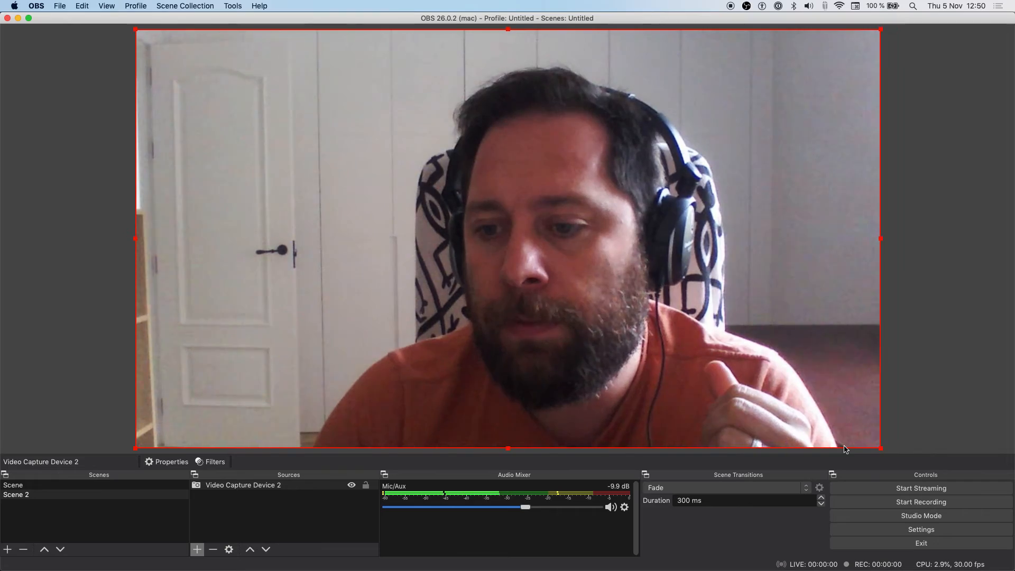
Start recording with the full-canvas webcam in Scene 2, and change to the first scene while recording.
left_click(939, 505)
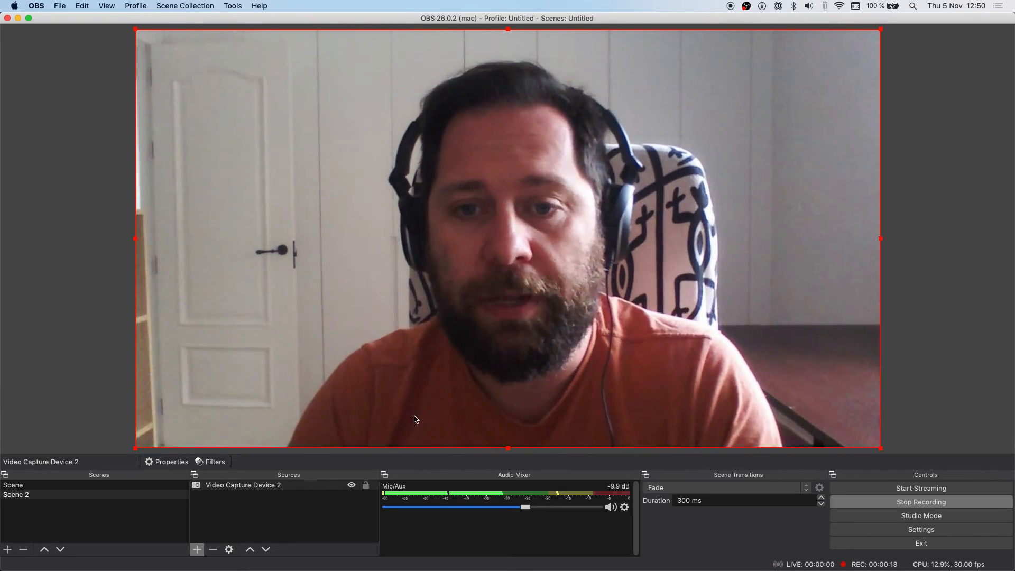
left_click(20, 487)
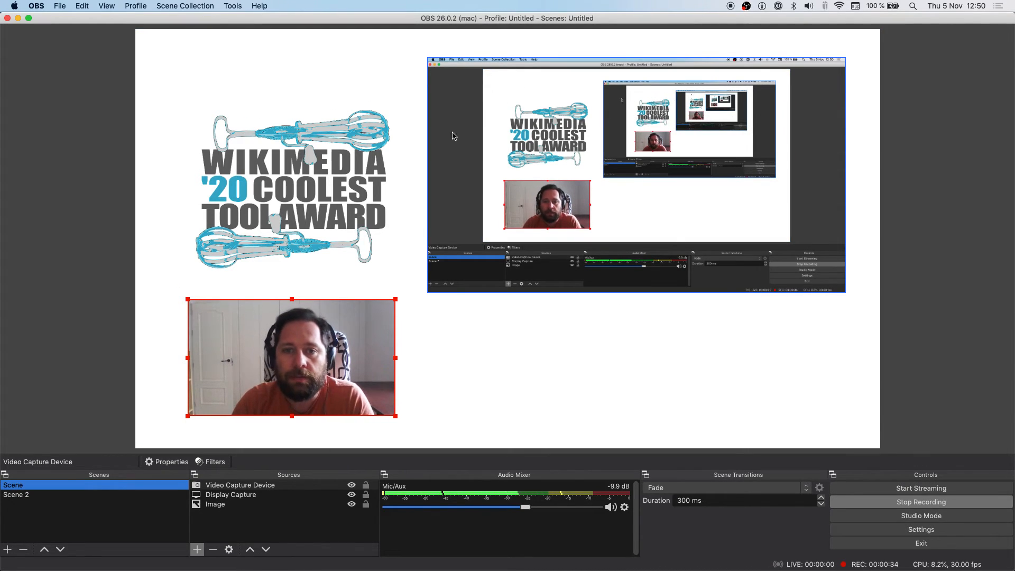
Show the obsproject.com page in Chrome during the recording, and return to OBS to stop recording.
key("super+Tab")
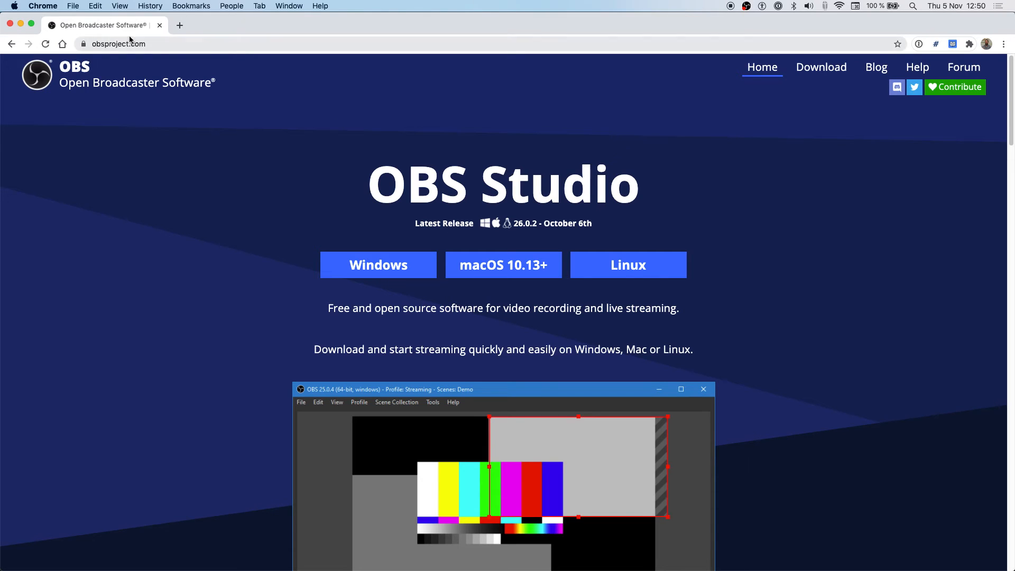
left_click(186, 43)
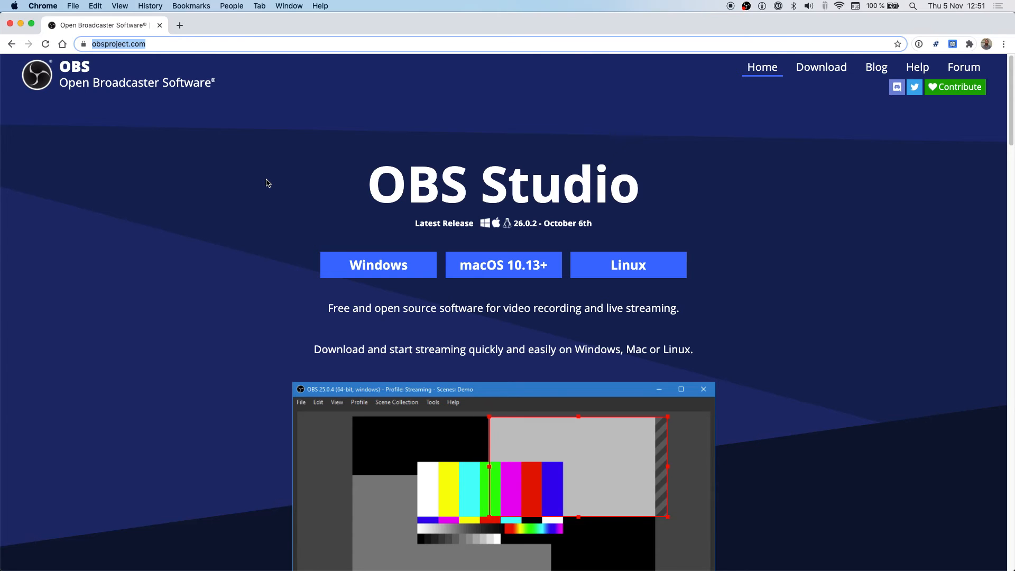
key("super+Tab")
left_click(925, 503)
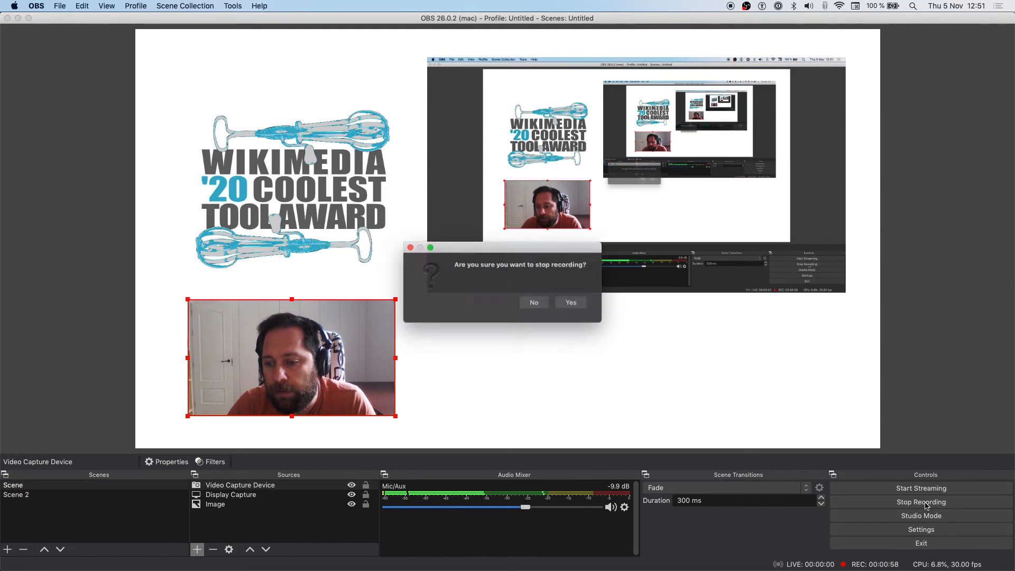
left_click(564, 301)
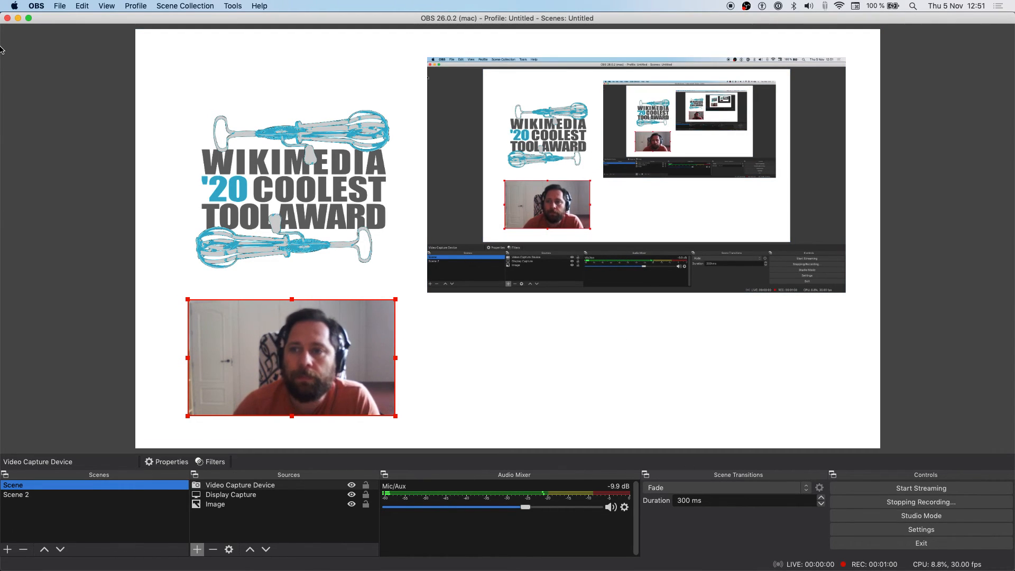
left_click(21, 107)
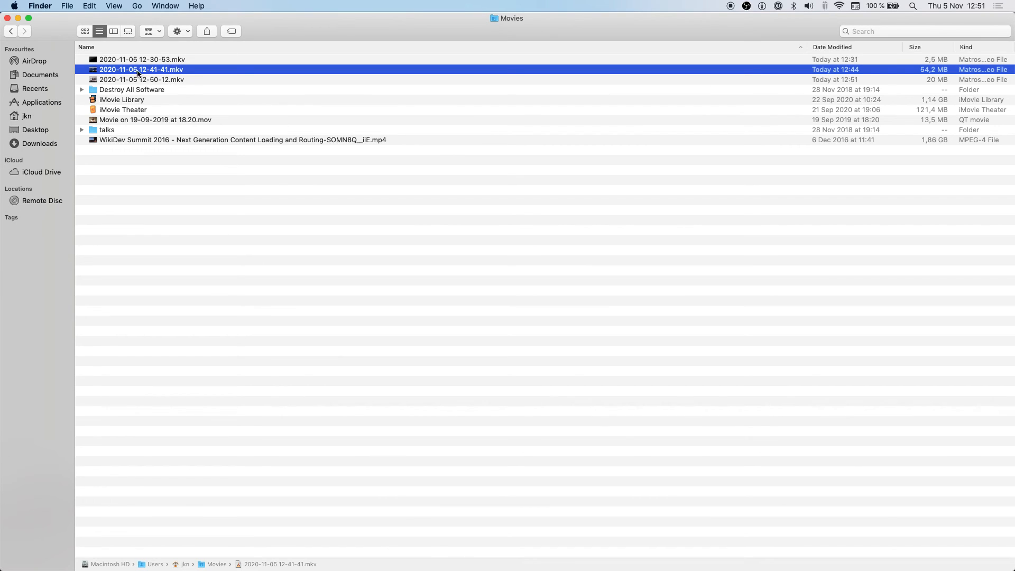
left_click(158, 79)
double_click(161, 80)
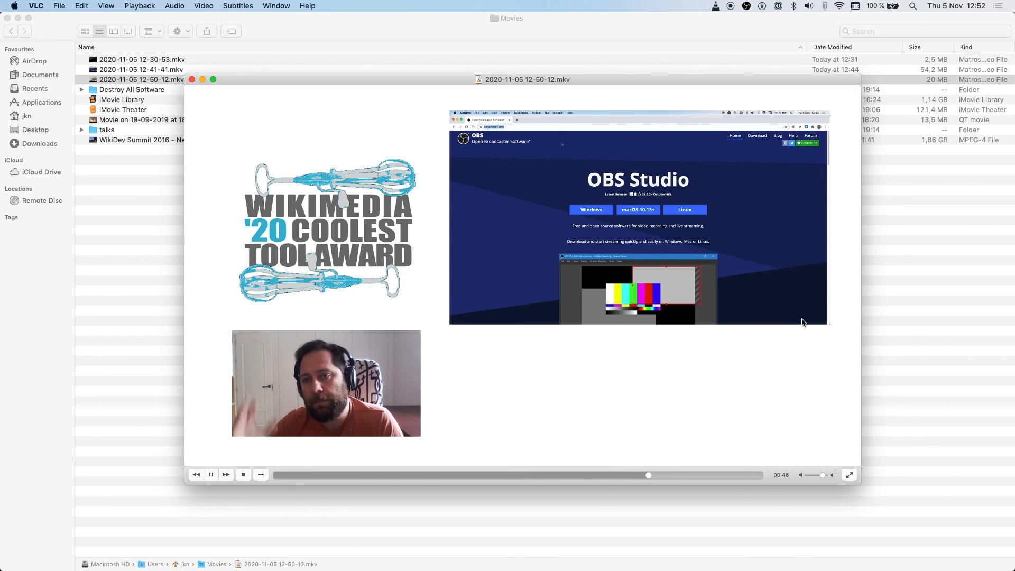
Replay the recording from earlier points to review the change from the OBS window to the browser, and pause playback.
left_click(620, 475)
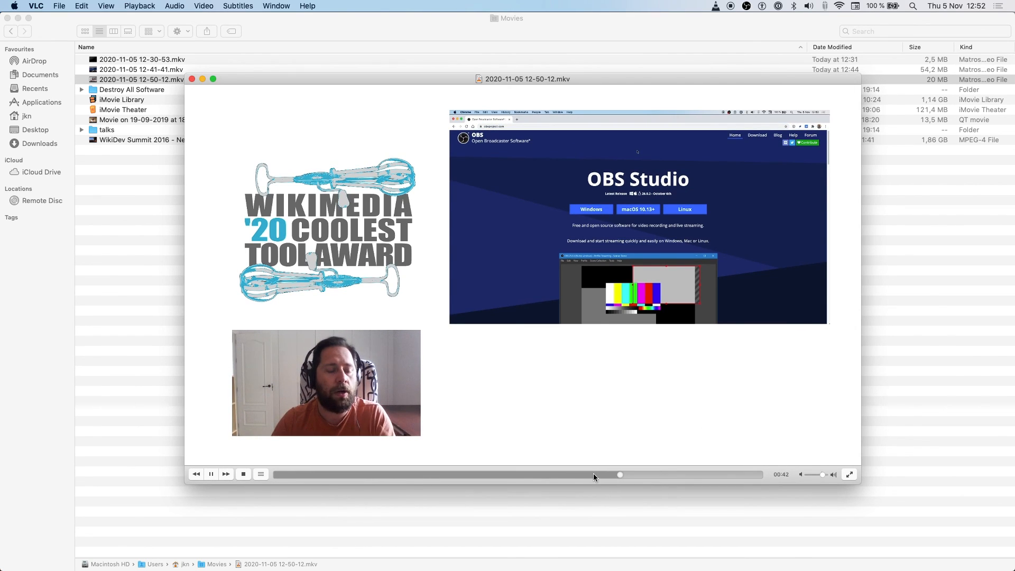
left_click(577, 472)
left_click(517, 474)
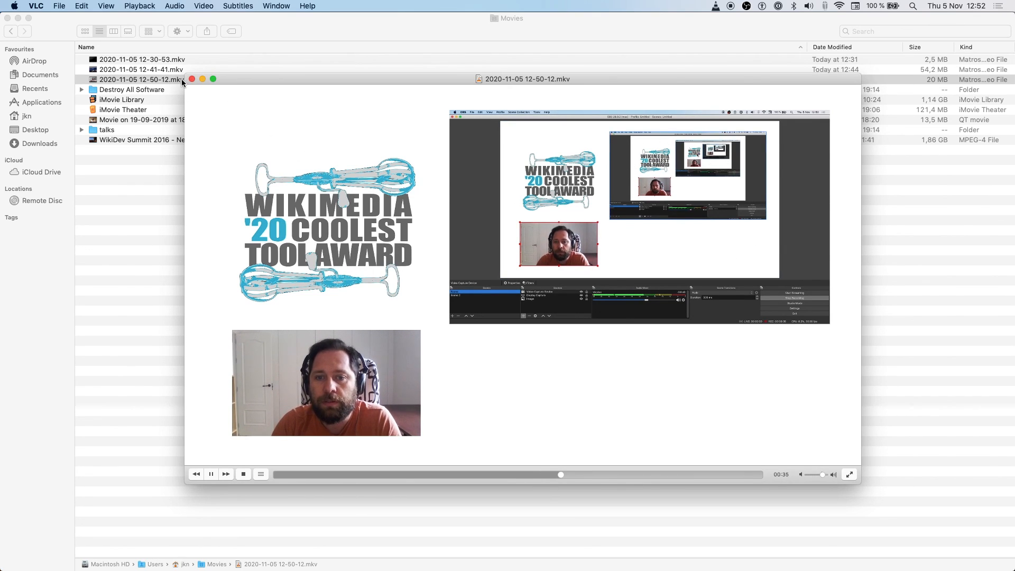
key("space")
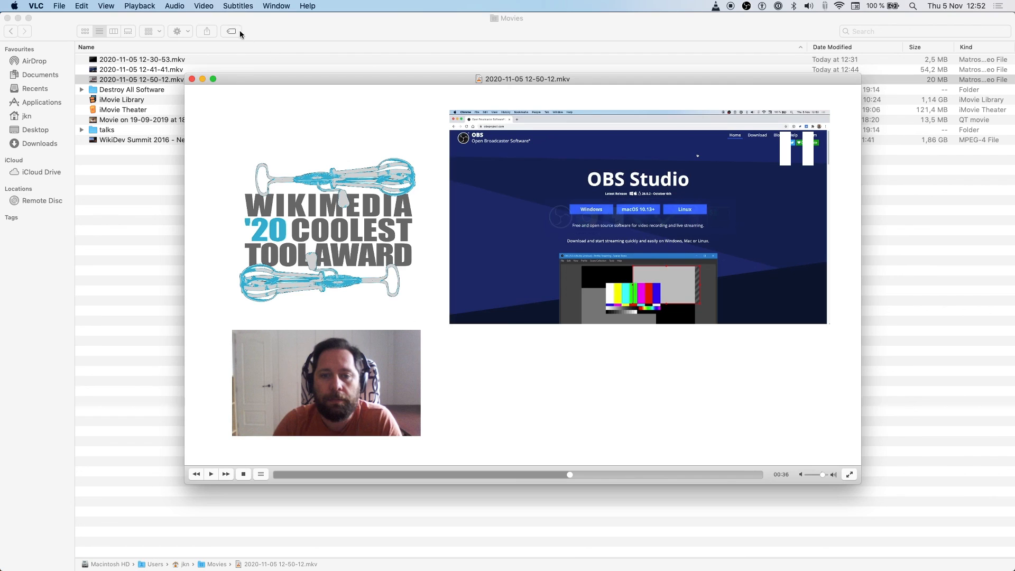
Quit VLC, clear the file selection in the Movies folder, and switch back to OBS.
key("super+q")
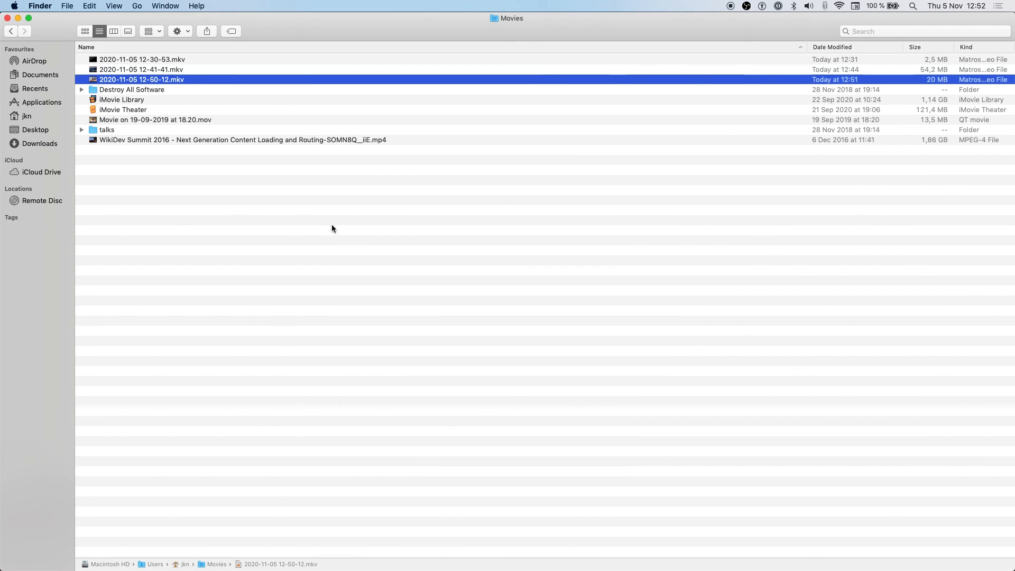
left_click(225, 214)
key("super+Tab")
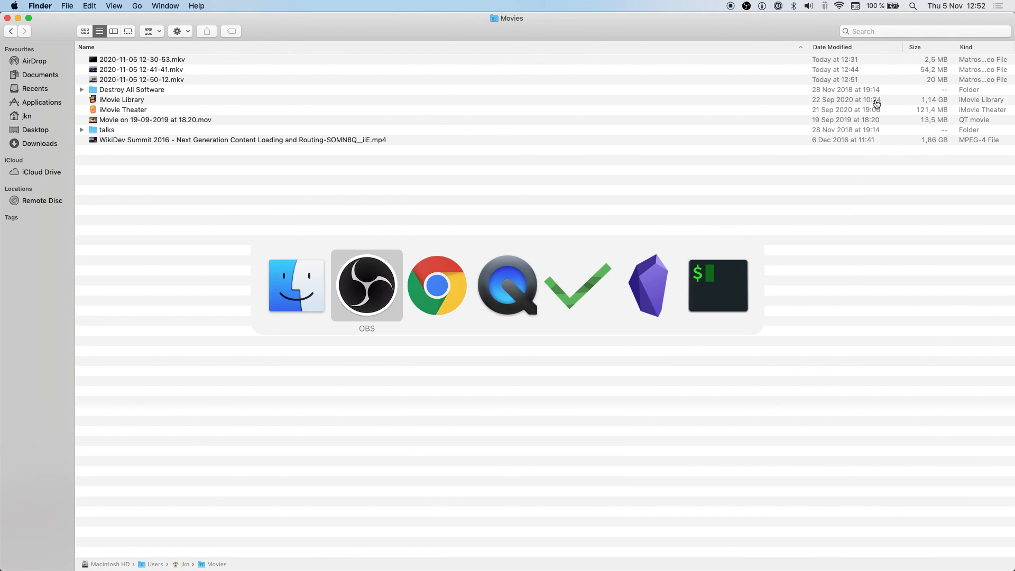